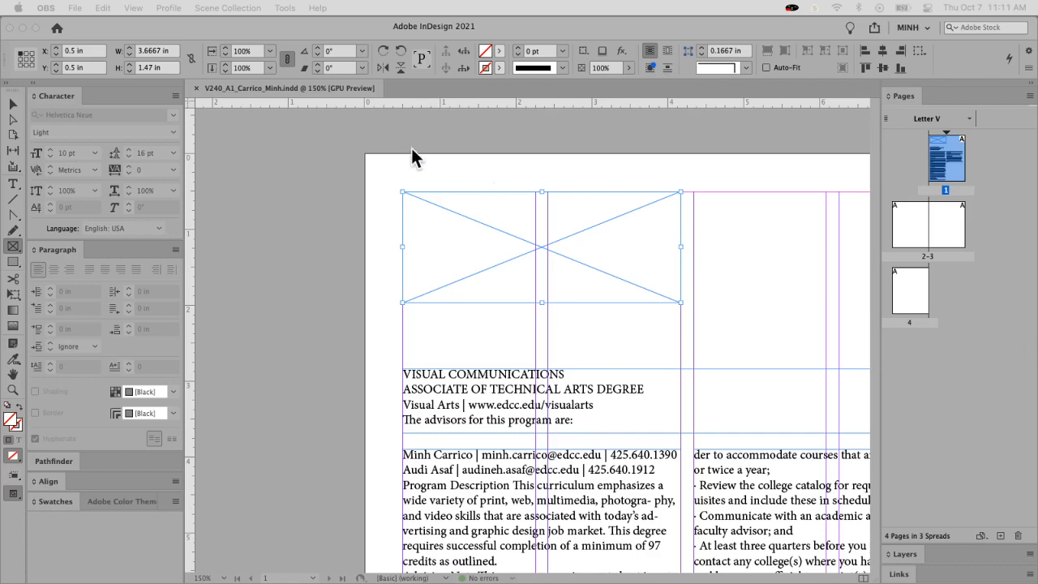
click(272, 140)
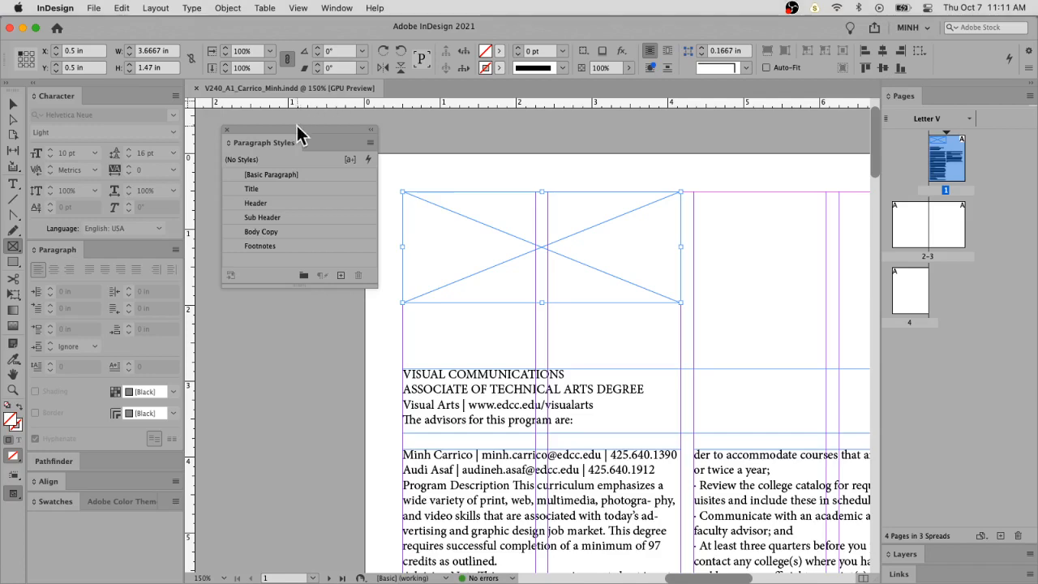
click(190, 8)
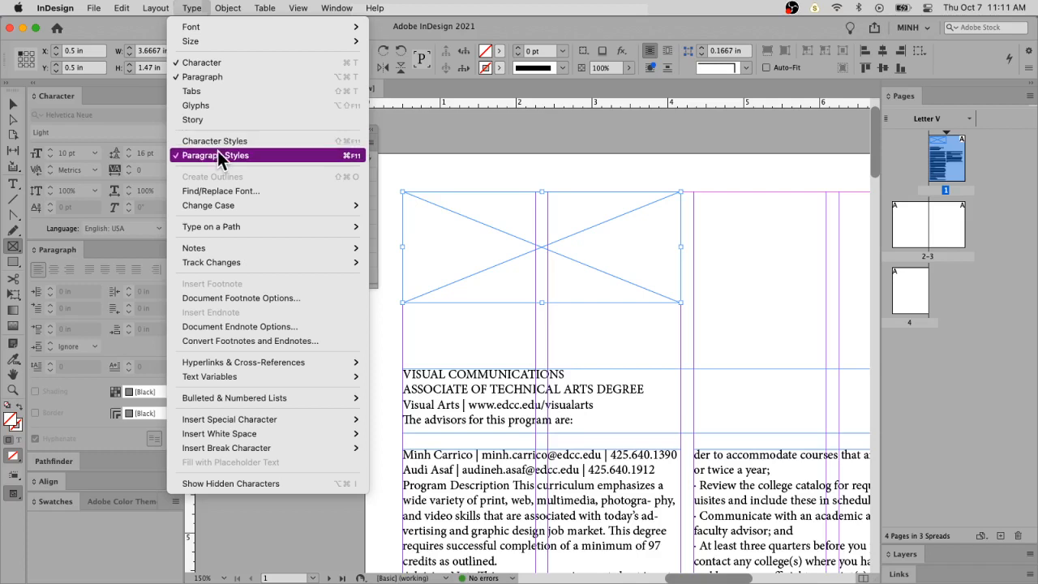
click(420, 149)
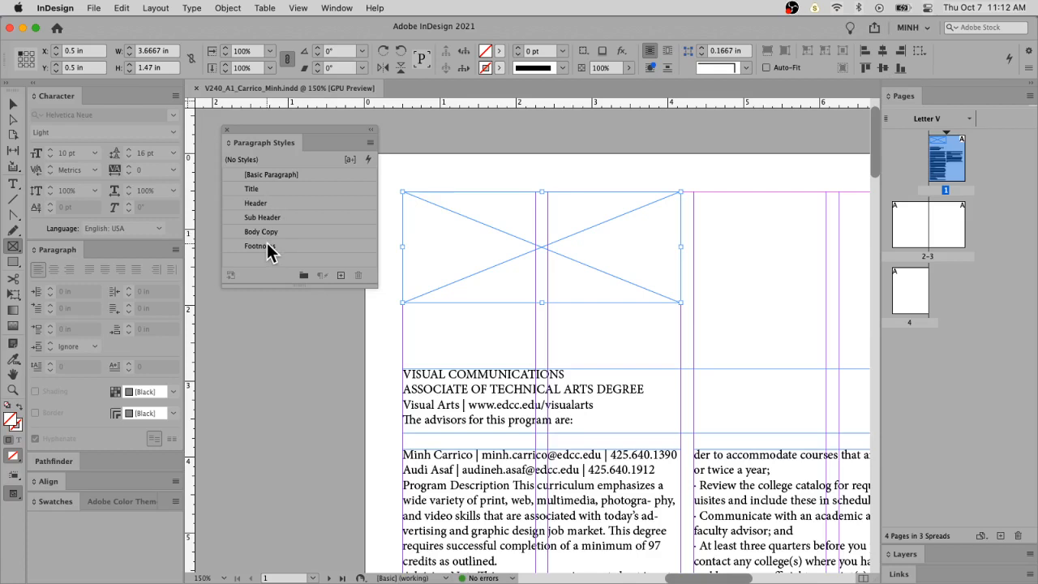
Step: Create a new paragraph style based on Body Copy and name it "text"
click(341, 277)
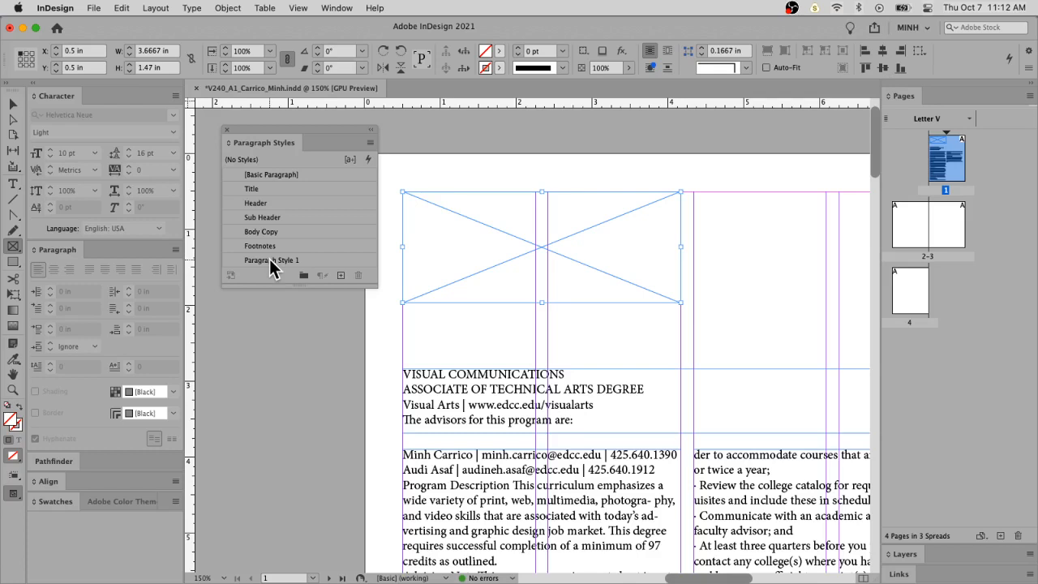
double_click(269, 259)
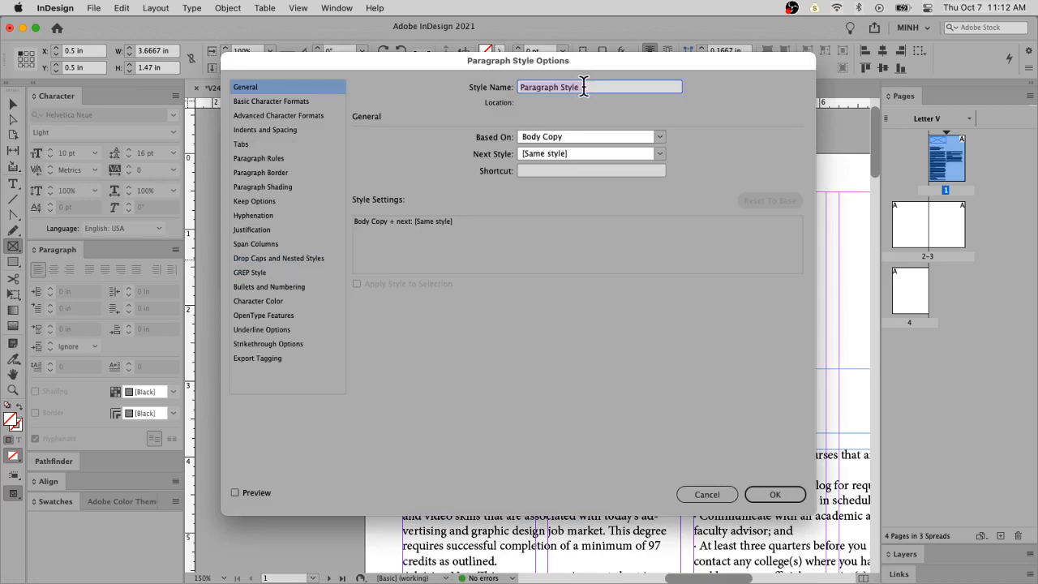
text(text)
Step: Format the text style's characters as Arial Regular at 24 pt, and make the paragraph styles list taller
click(274, 102)
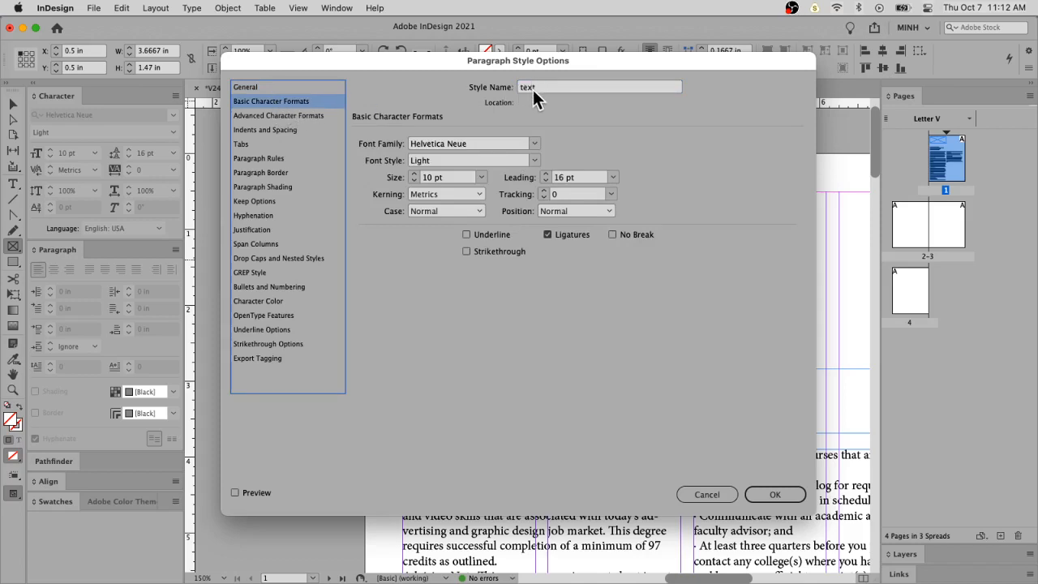
click(533, 144)
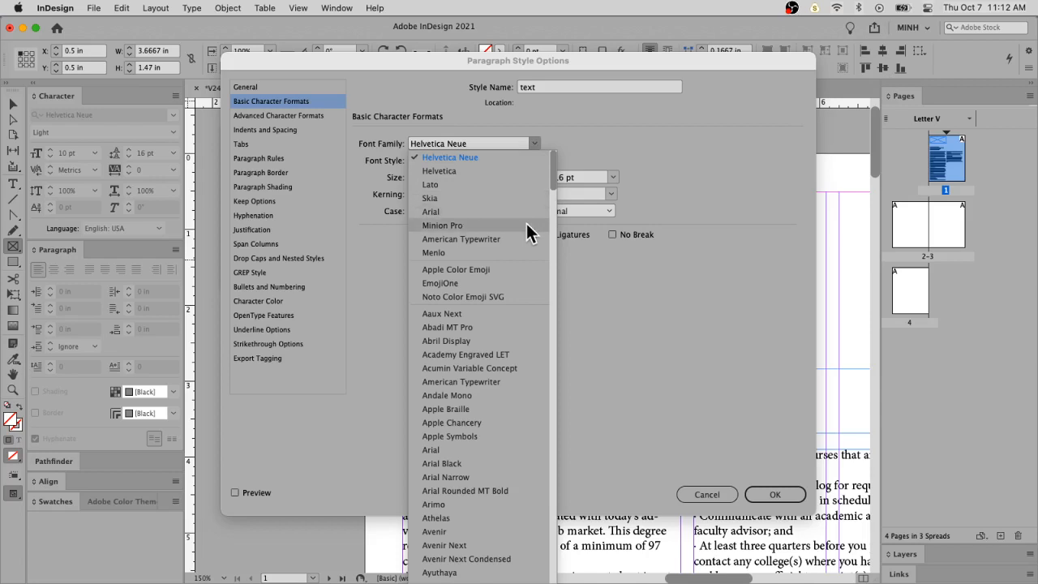
click(527, 212)
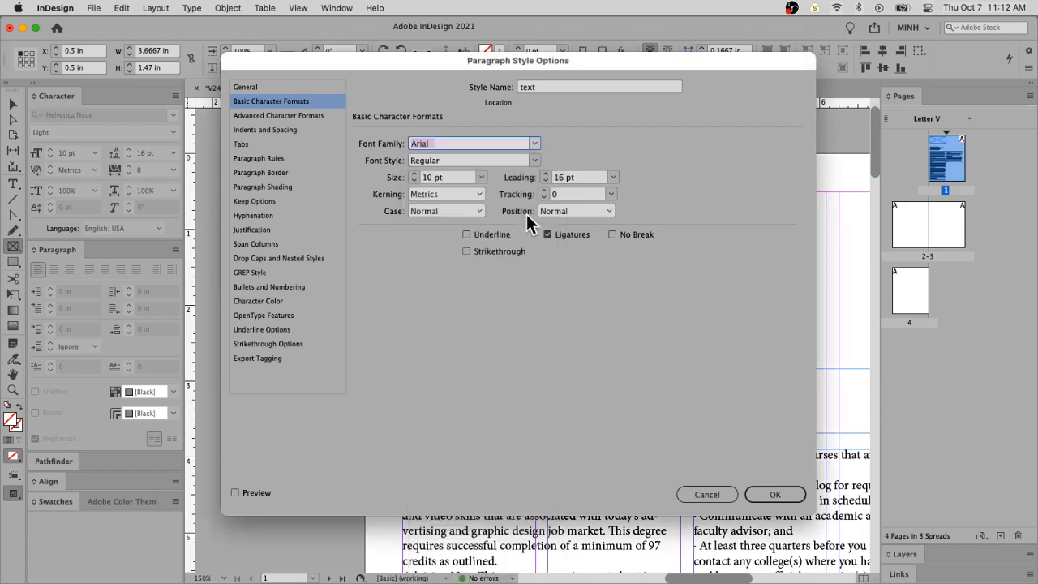
click(534, 162)
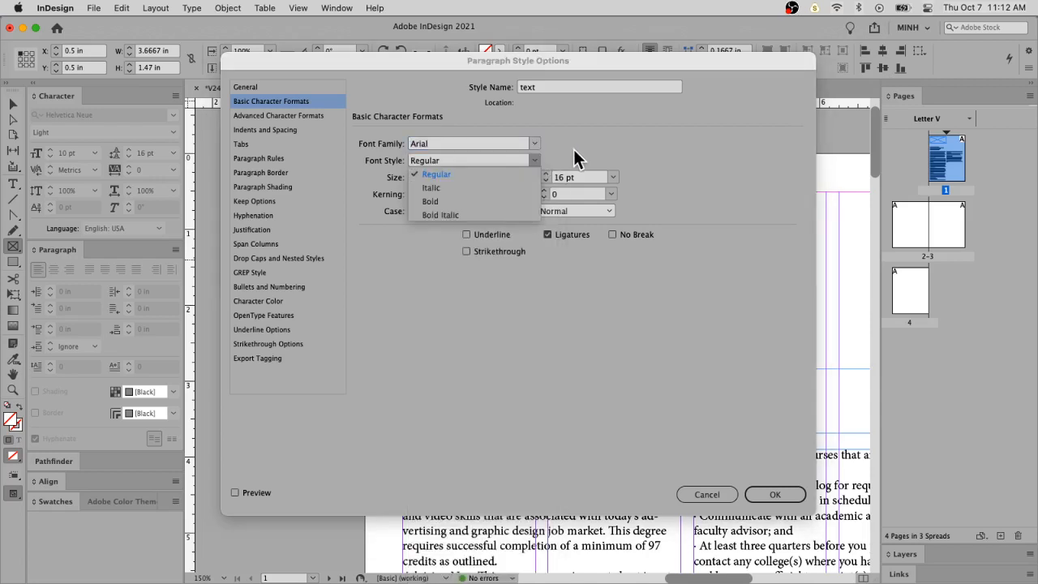
click(573, 149)
click(480, 177)
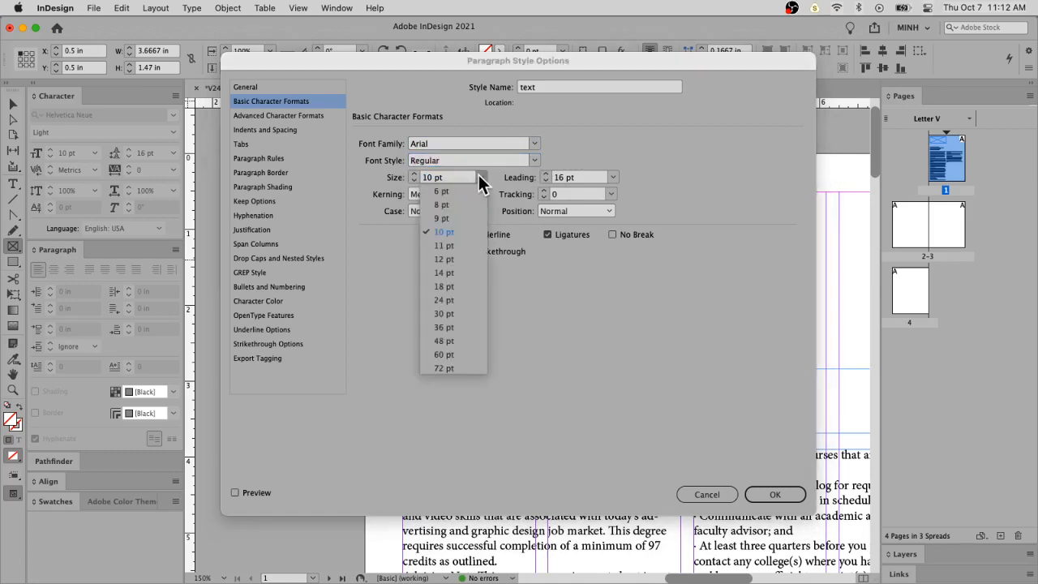
click(484, 300)
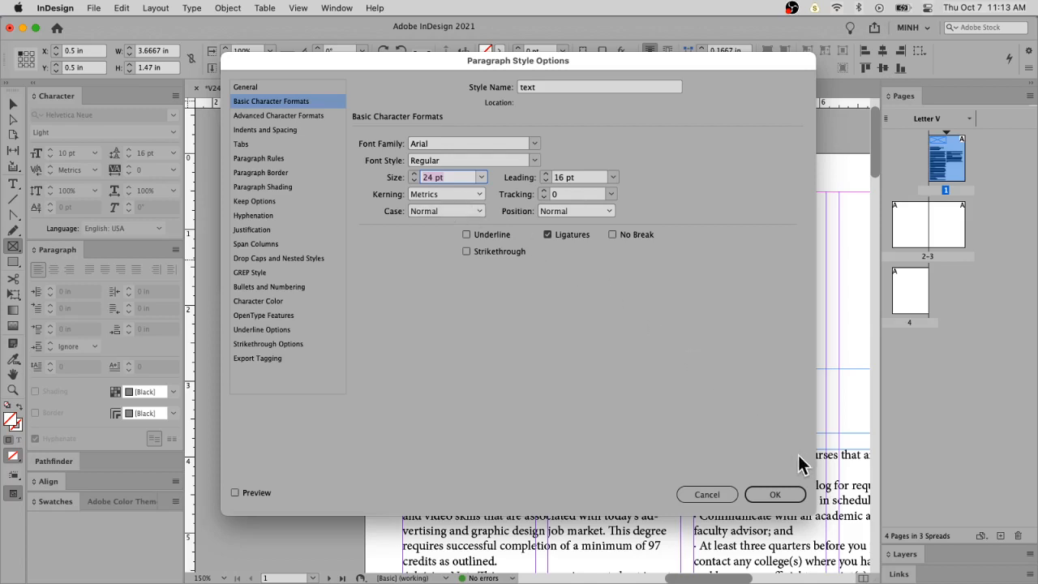
click(791, 492)
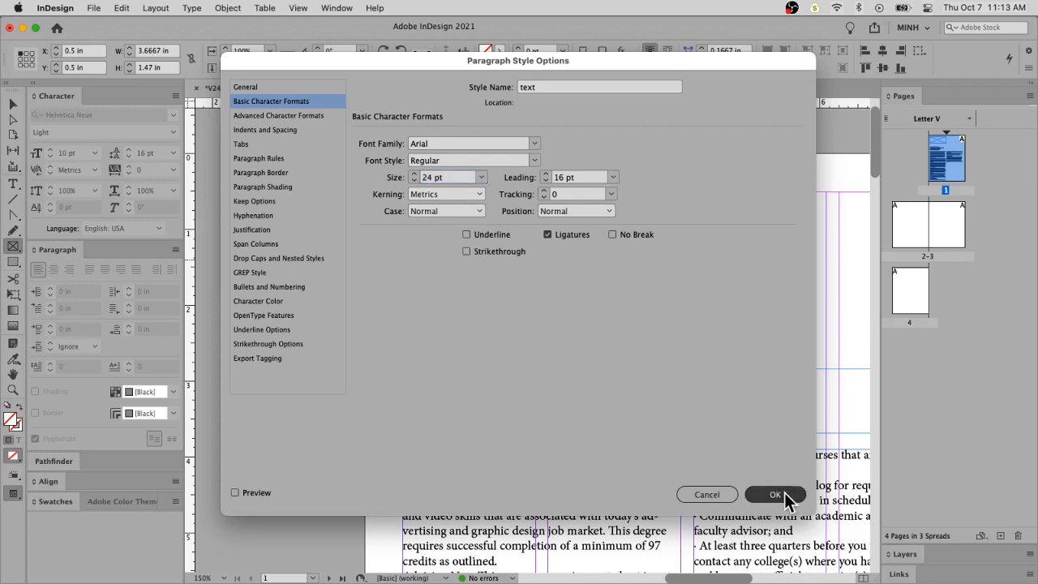
click(783, 494)
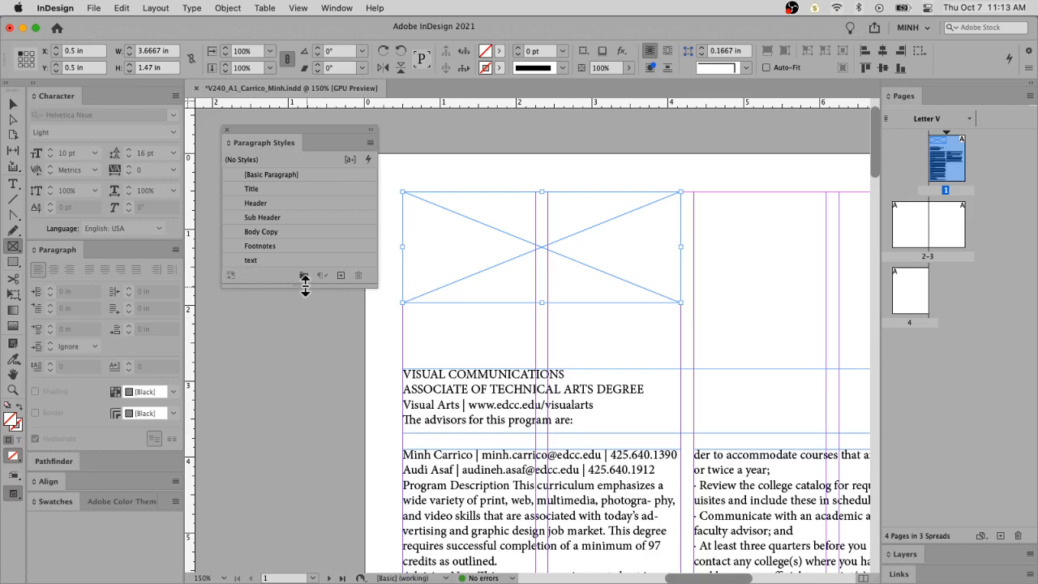
drag(299, 285, 307, 345)
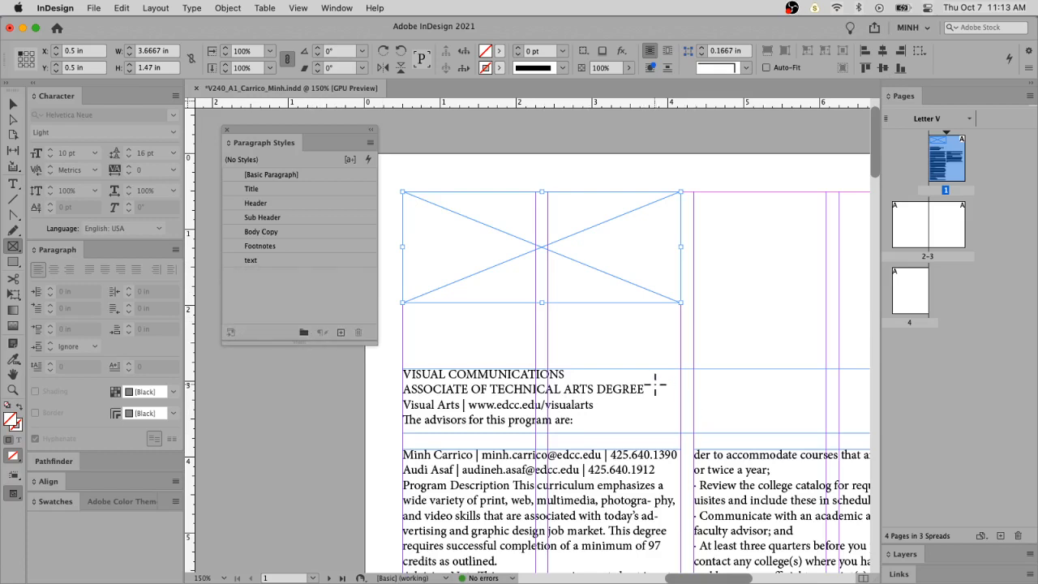
Step: Apply the text paragraph style to the line "ASSOCIATE OF TECHNICAL ARTS DEGREE"
click(13, 183)
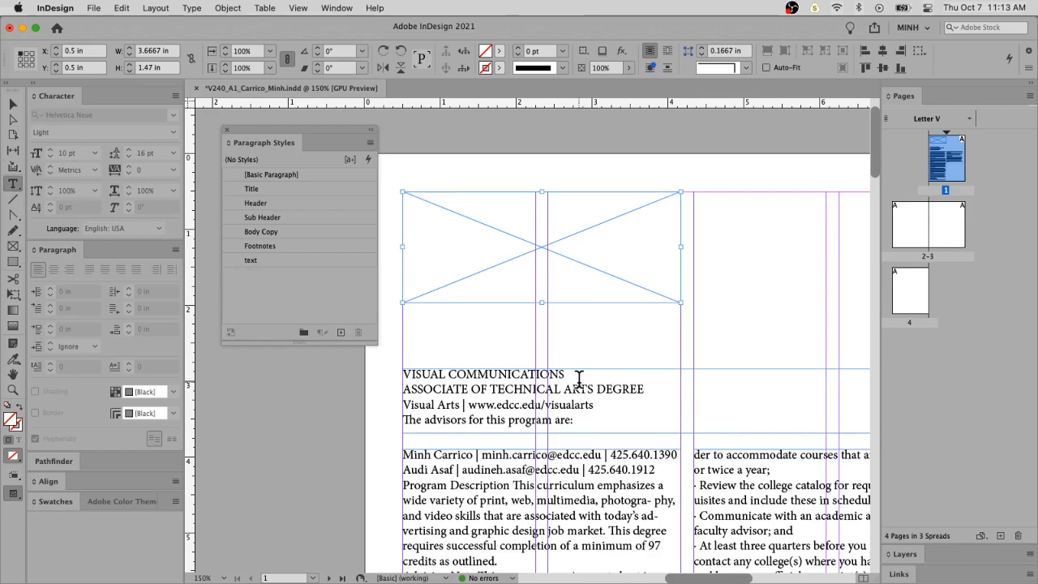
key(super+minus)
scroll(579, 396, down, 5)
scroll(579, 397, right, 1)
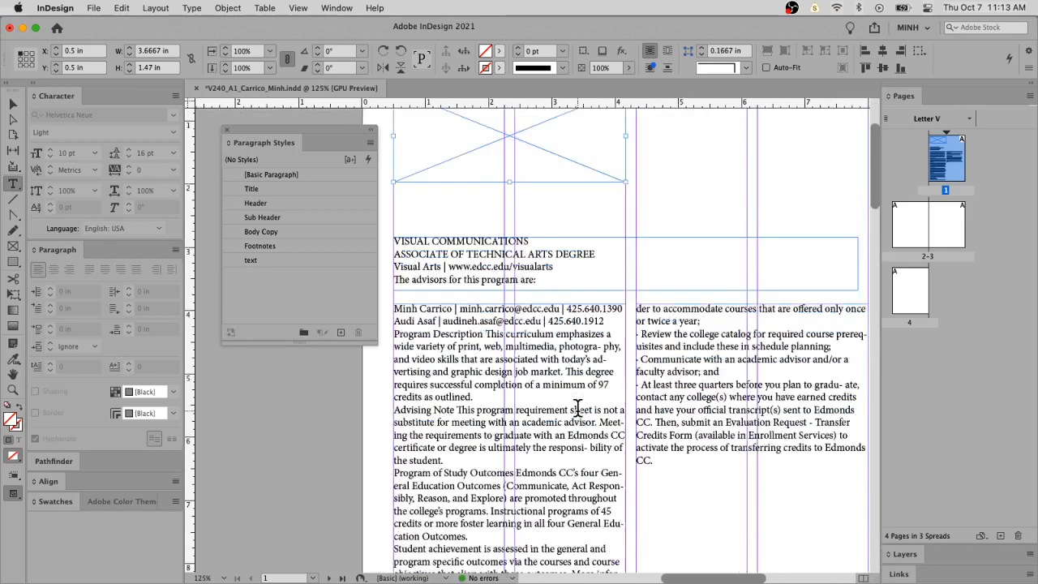
scroll(578, 406, up, 3)
scroll(578, 406, left, 1)
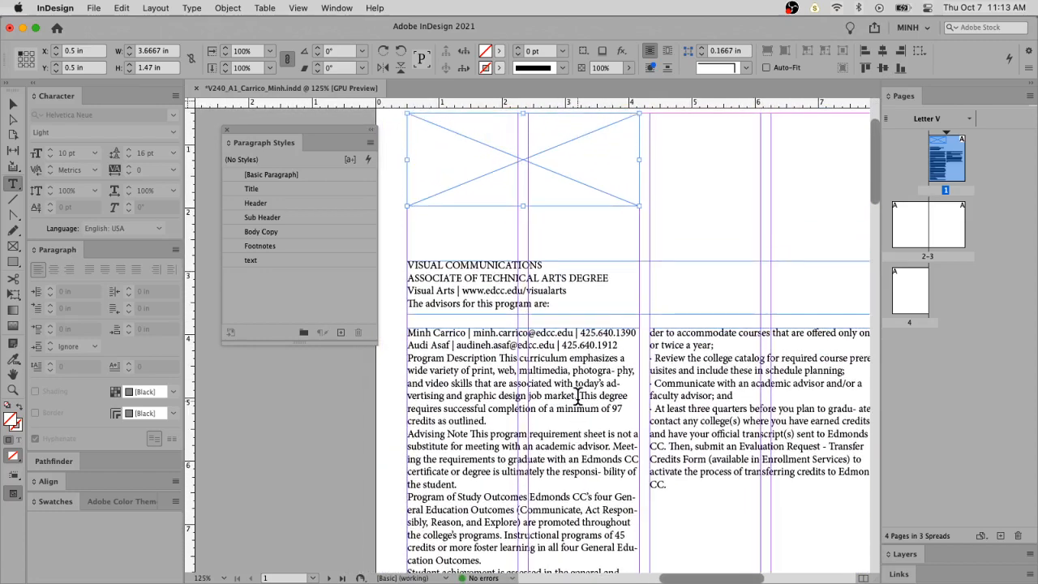
click(610, 277)
drag(609, 277, 391, 285)
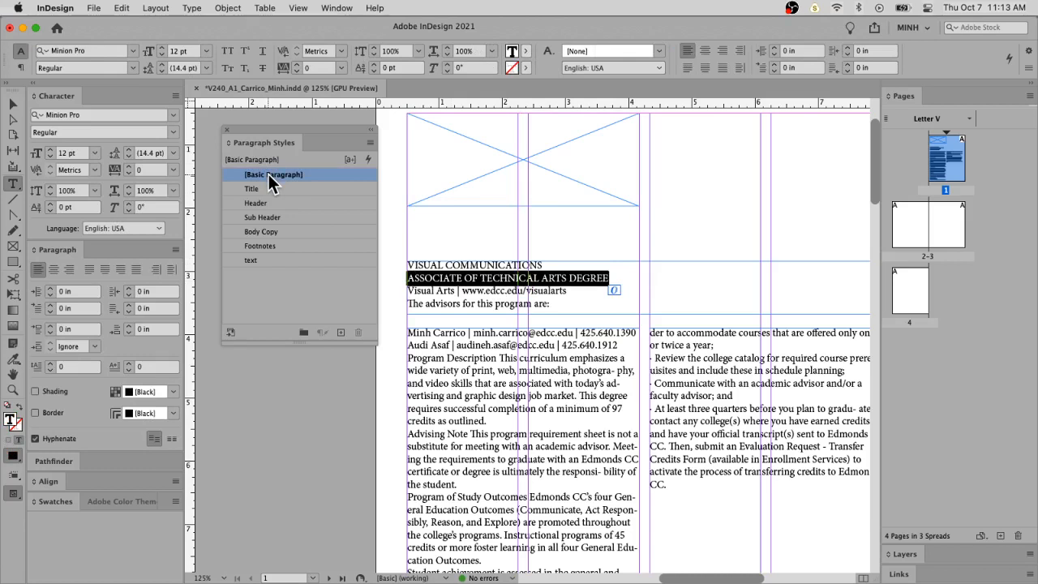
click(272, 260)
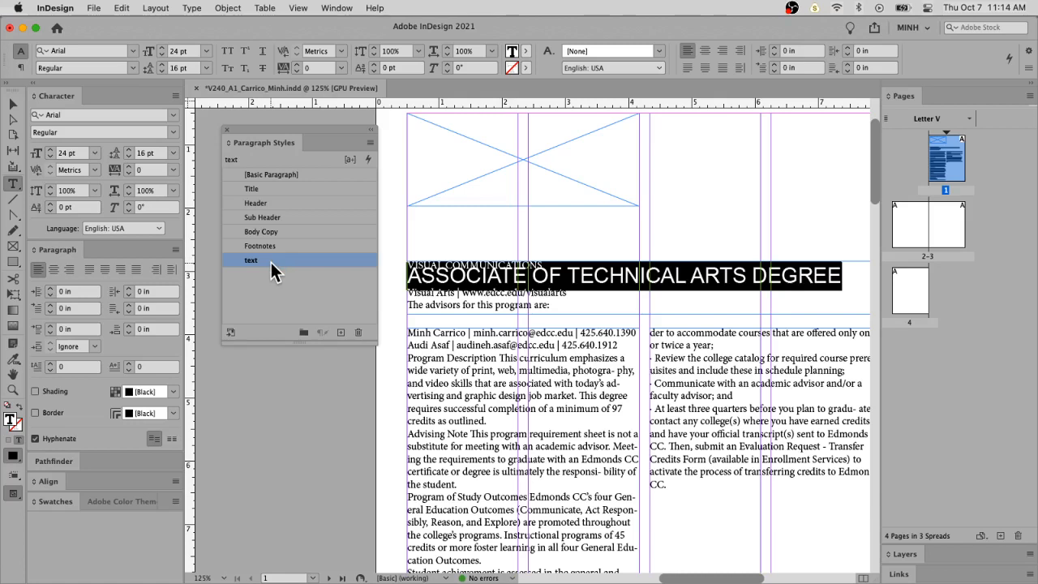
click(271, 262)
click(315, 298)
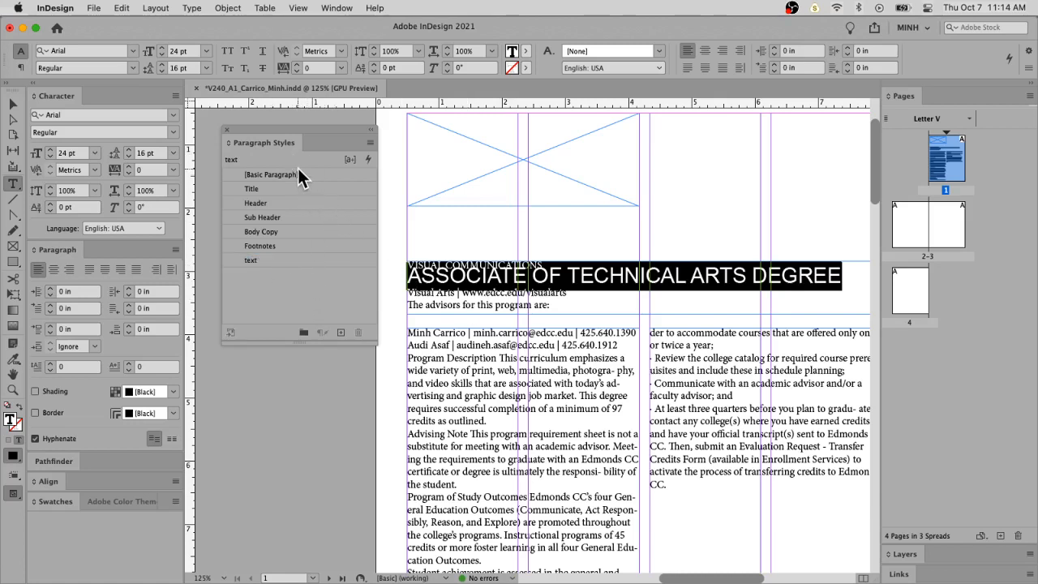
Step: Return the "ASSOCIATE OF TECHNICAL ARTS DEGREE" line to Basic Paragraph, and undo a trial of the Title style on it
click(299, 176)
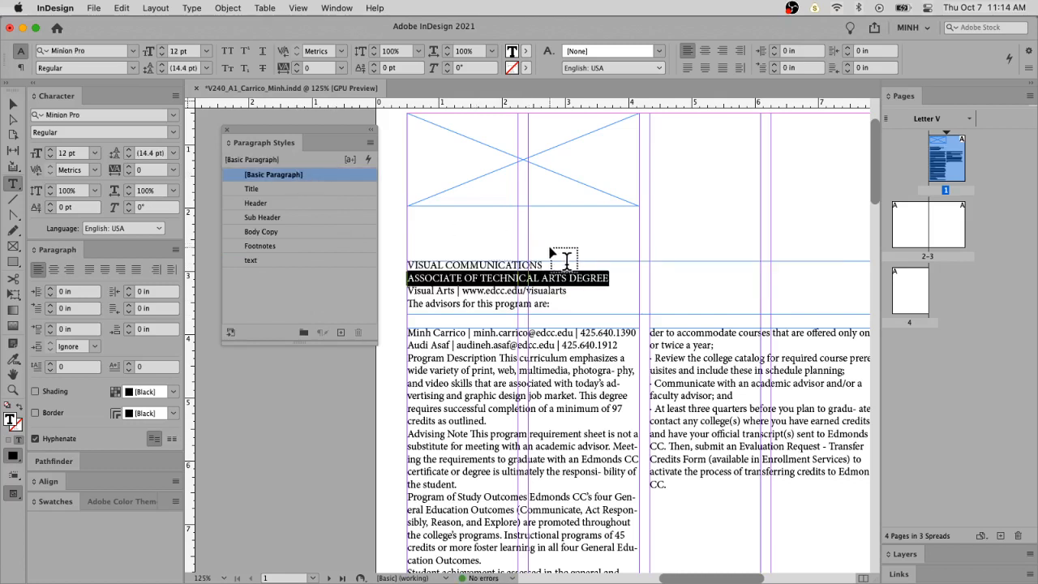
click(258, 186)
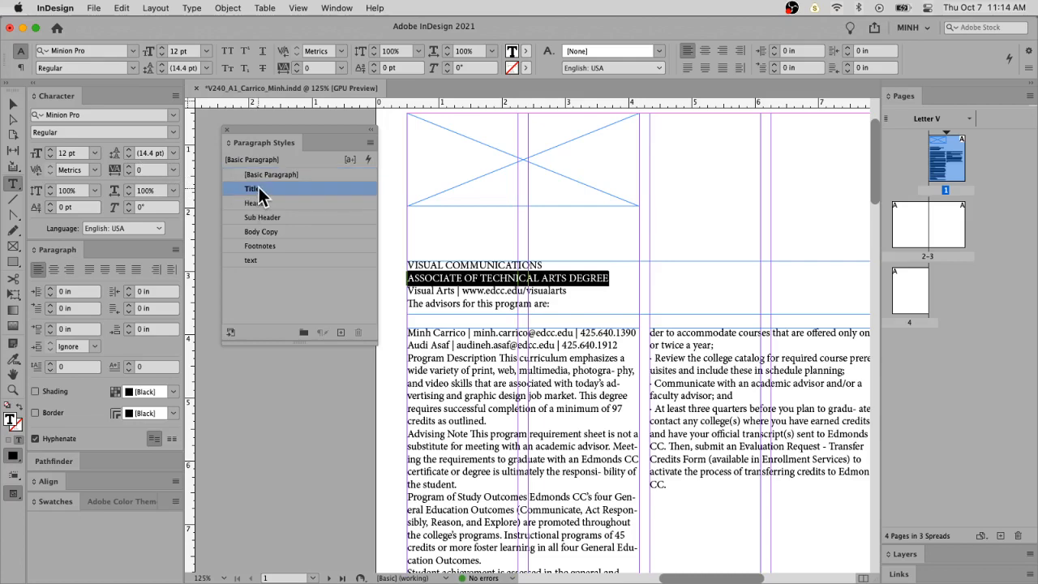
key(super+z)
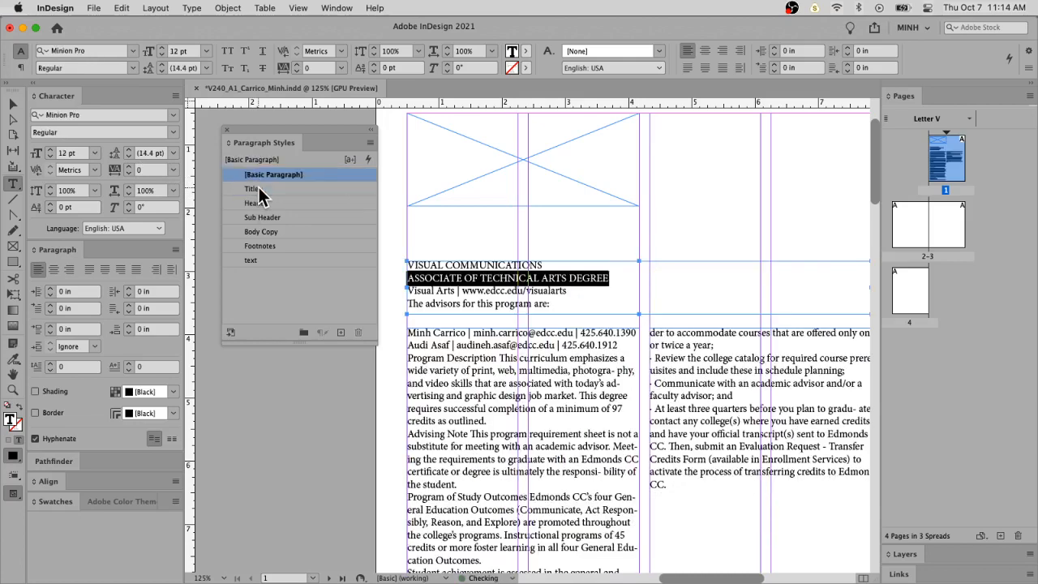
Step: Apply the Title paragraph style to the "VISUAL COMMUNICATIONS" line
click(587, 261)
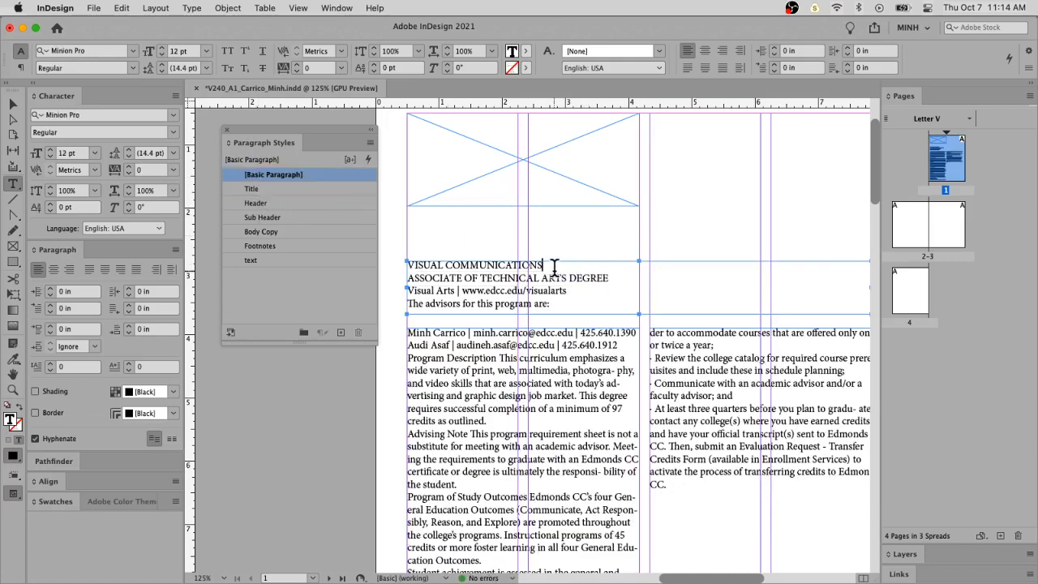
drag(558, 268, 392, 229)
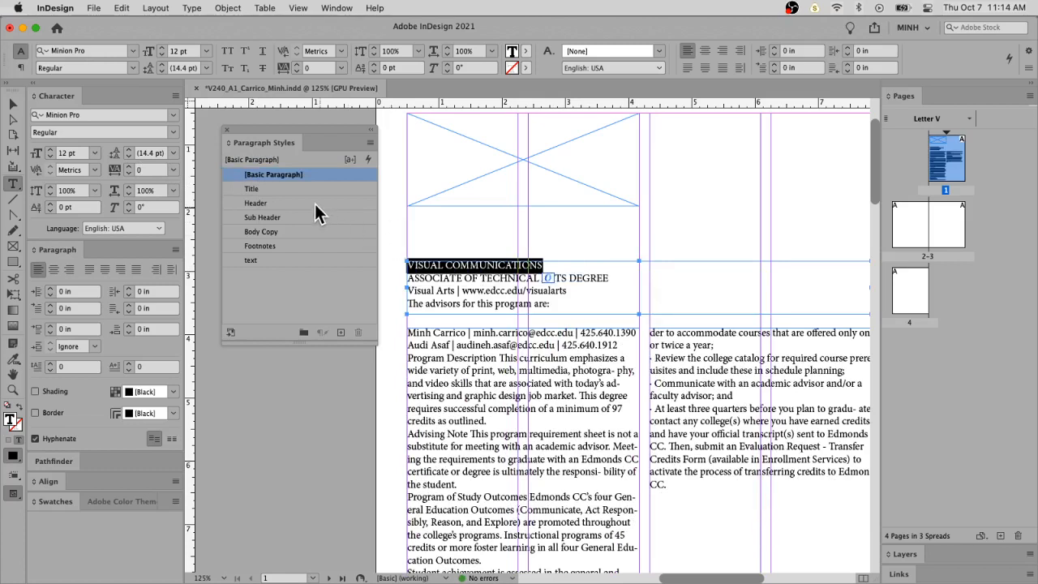
click(279, 188)
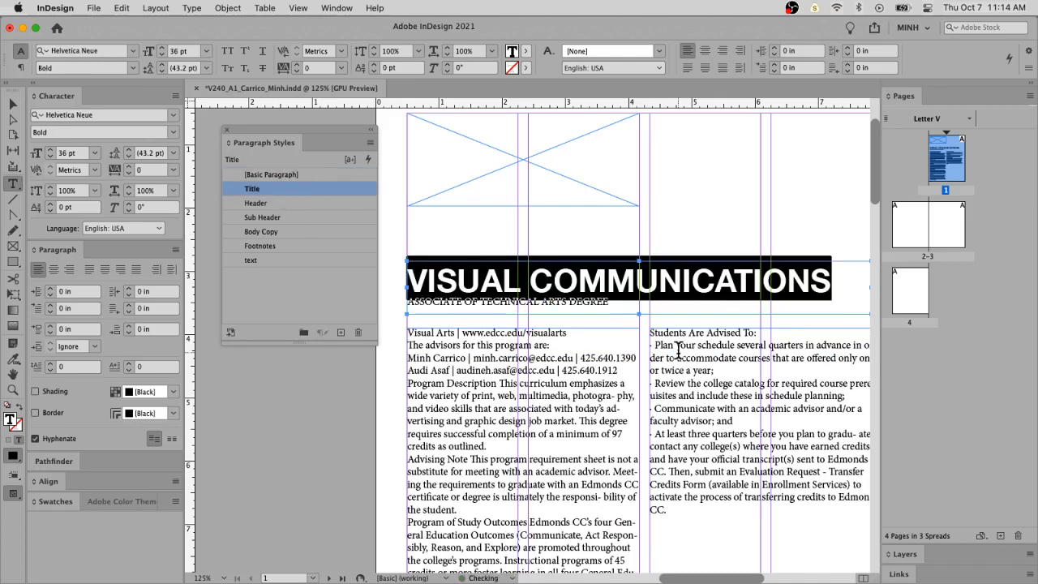
Step: Apply the Header paragraph style to the "ASSOCIATE OF TECHNICAL ARTS DEGREE" line
click(602, 297)
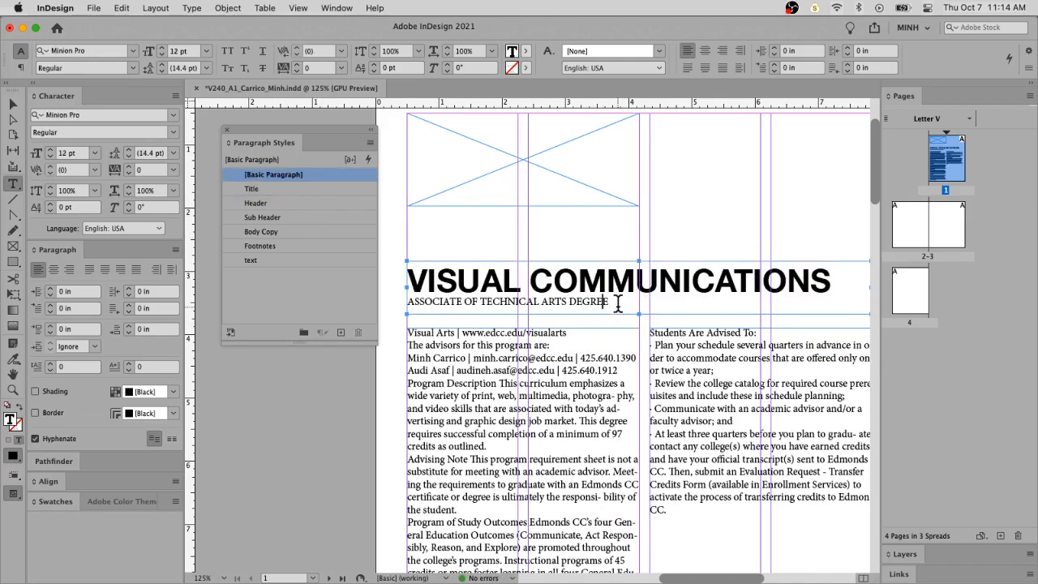
drag(614, 302, 395, 304)
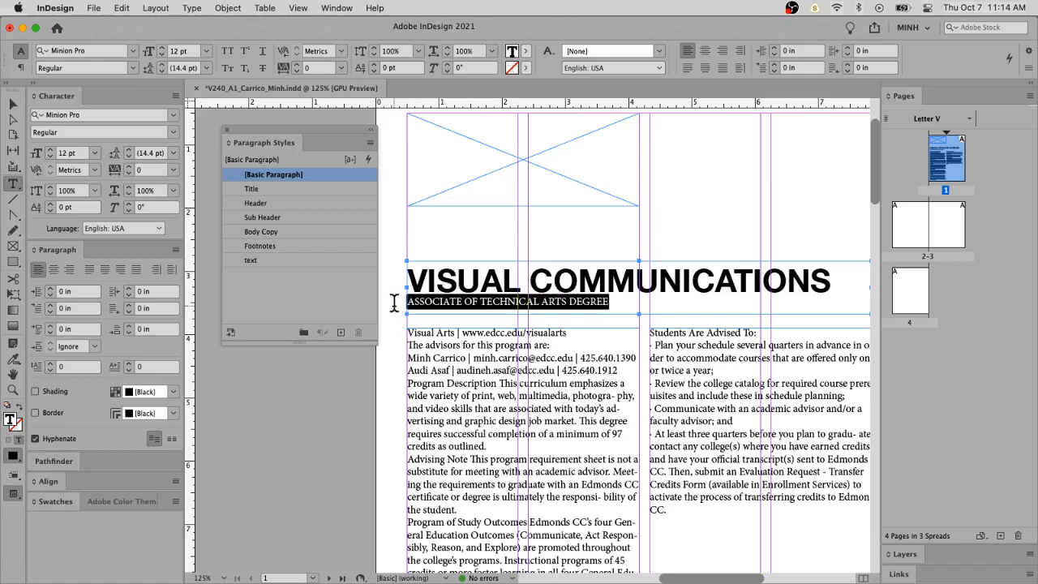
click(252, 202)
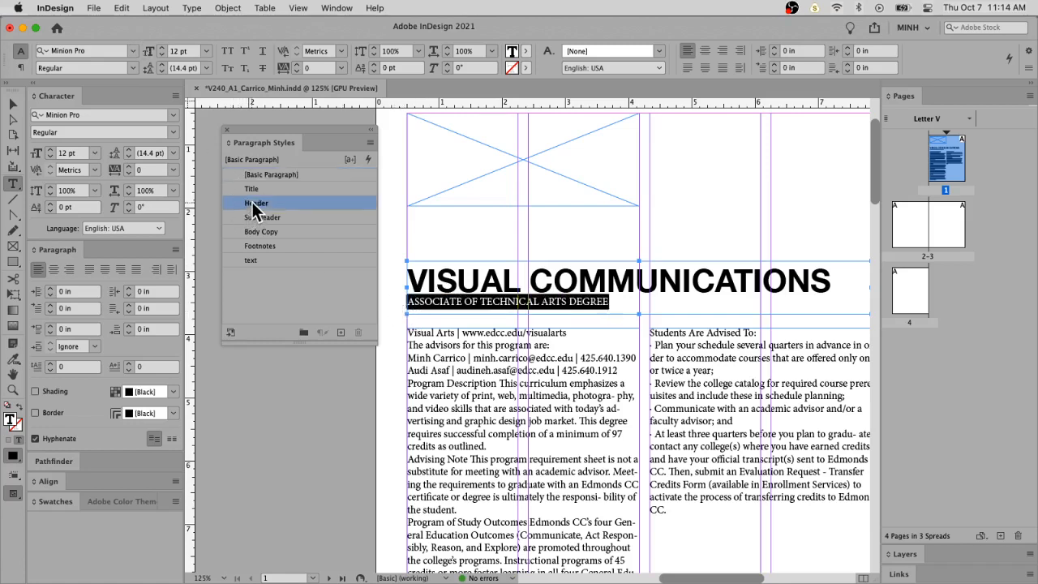
click(515, 366)
scroll(660, 371, down, 2)
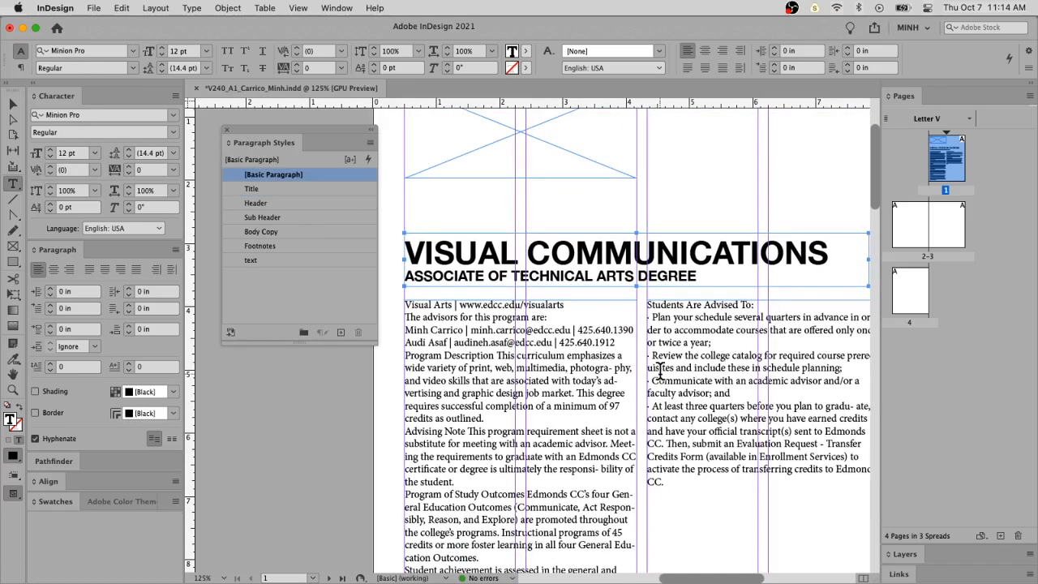
drag(564, 304, 404, 305)
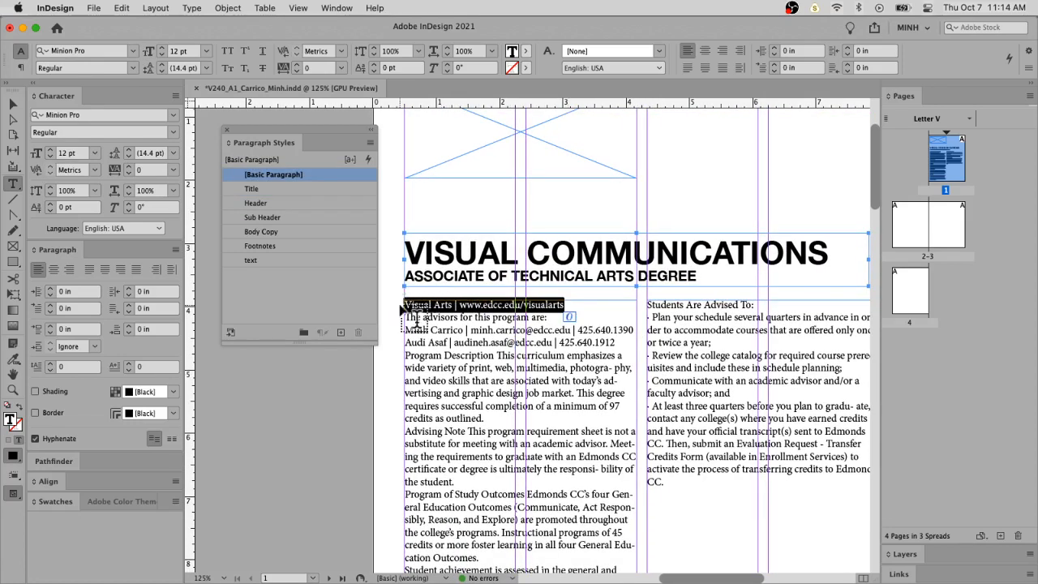
click(273, 233)
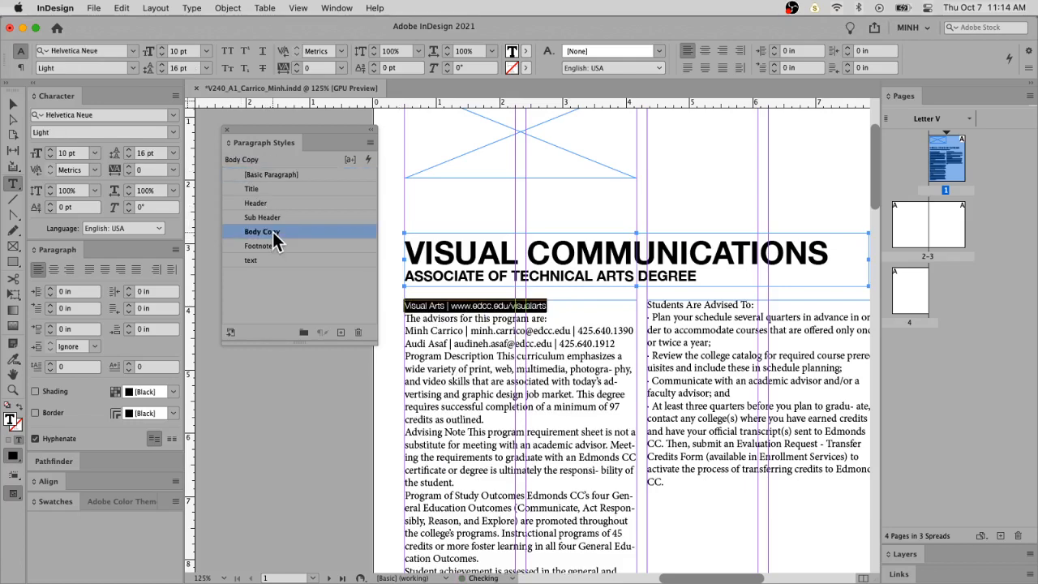
click(273, 219)
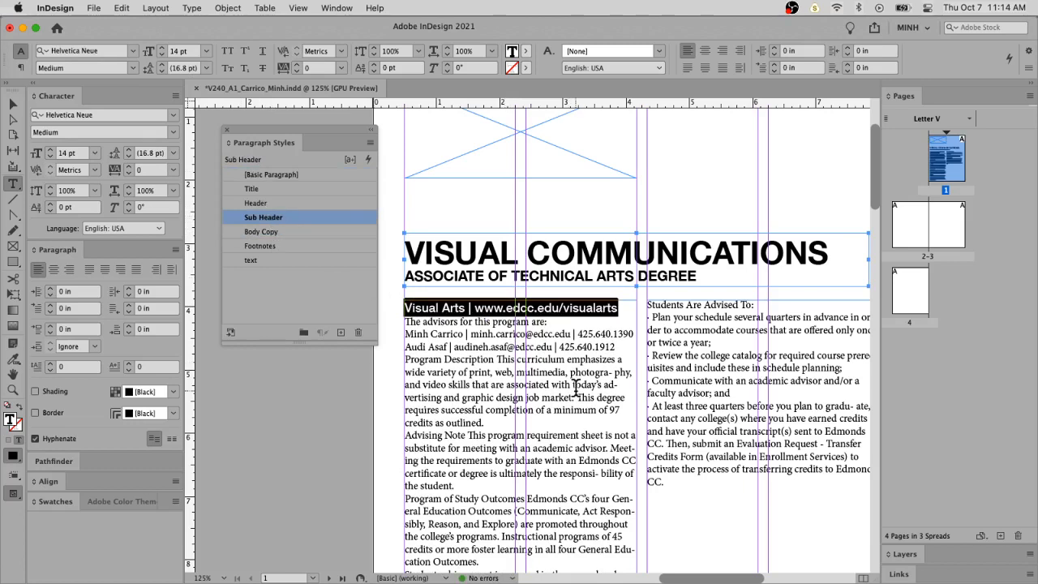
click(615, 322)
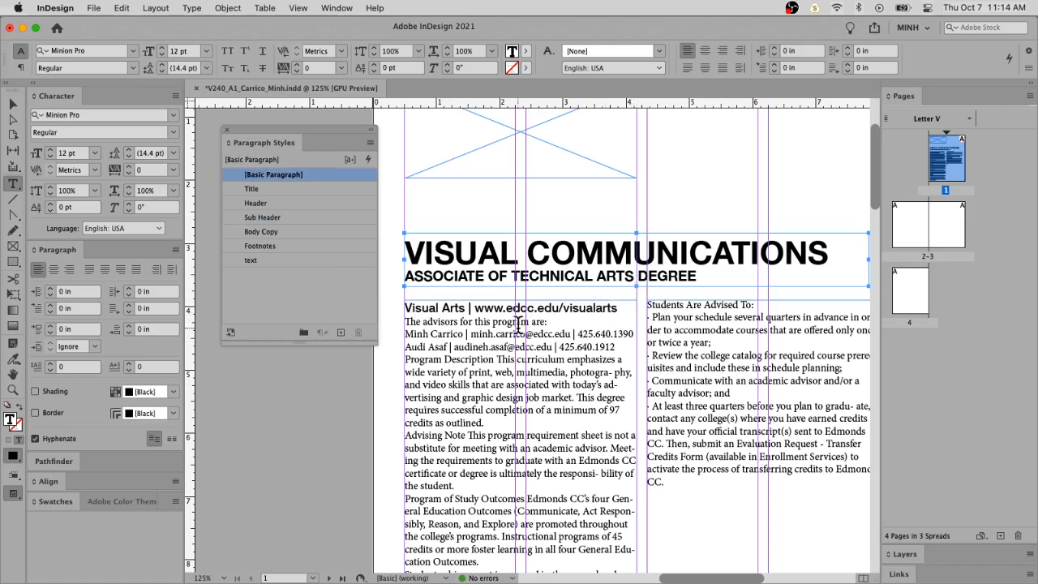
click(621, 309)
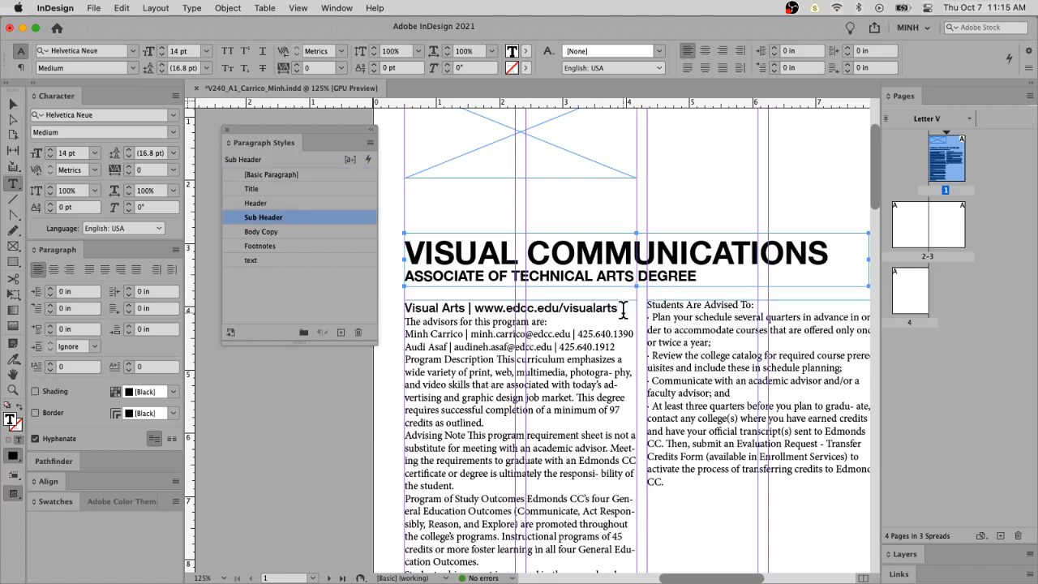
key(Return)
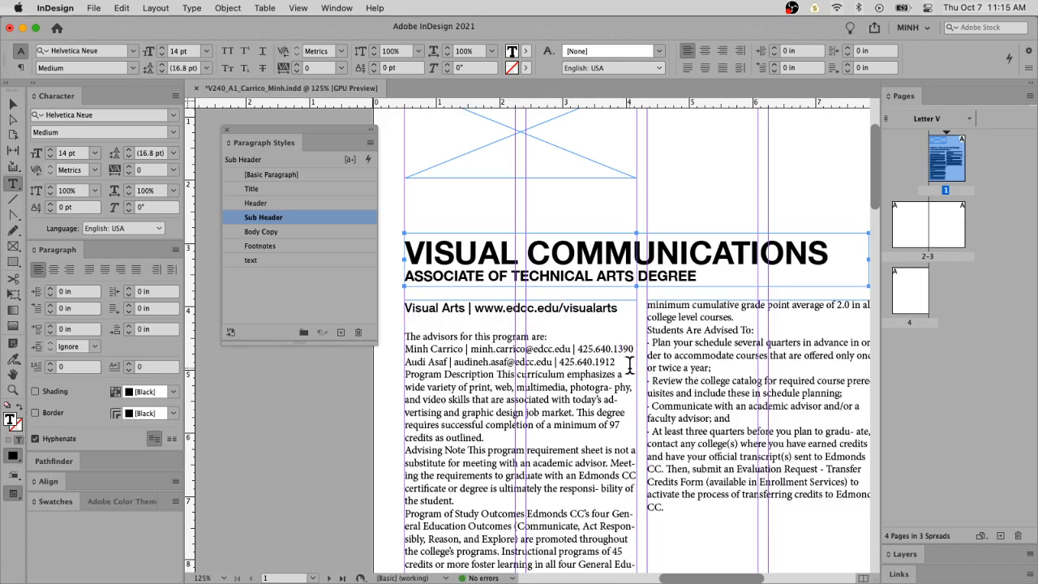
drag(618, 361, 397, 336)
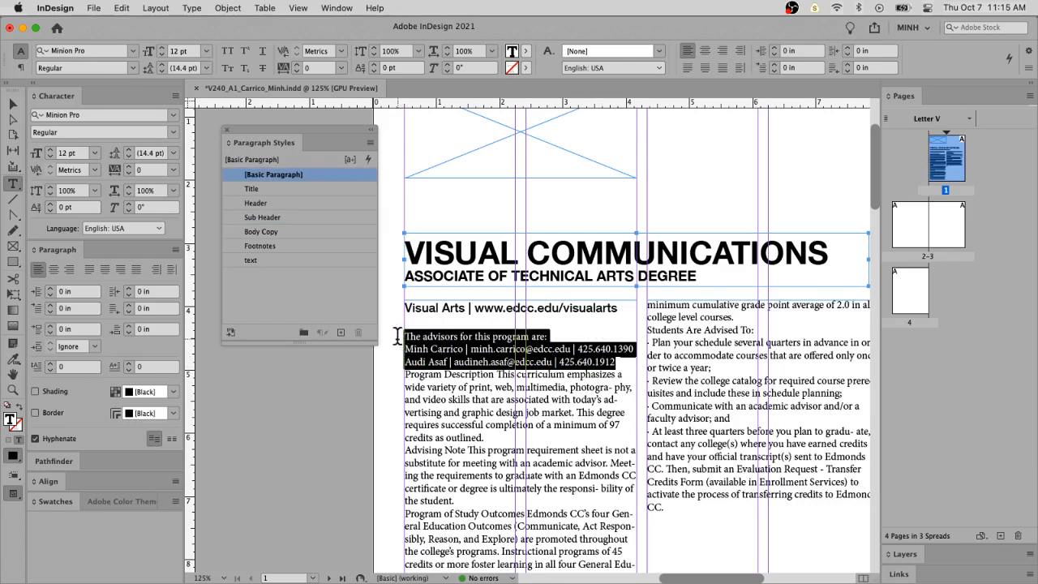
click(253, 233)
click(525, 365)
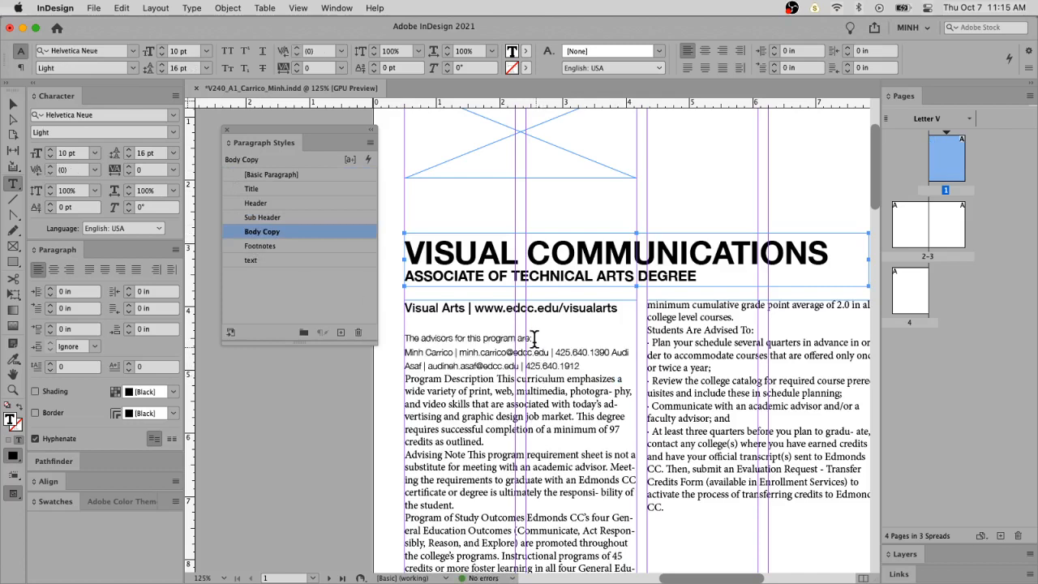
Step: Apply the Sub Header paragraph style to the "The advisors for this program are:" line
drag(531, 337, 385, 337)
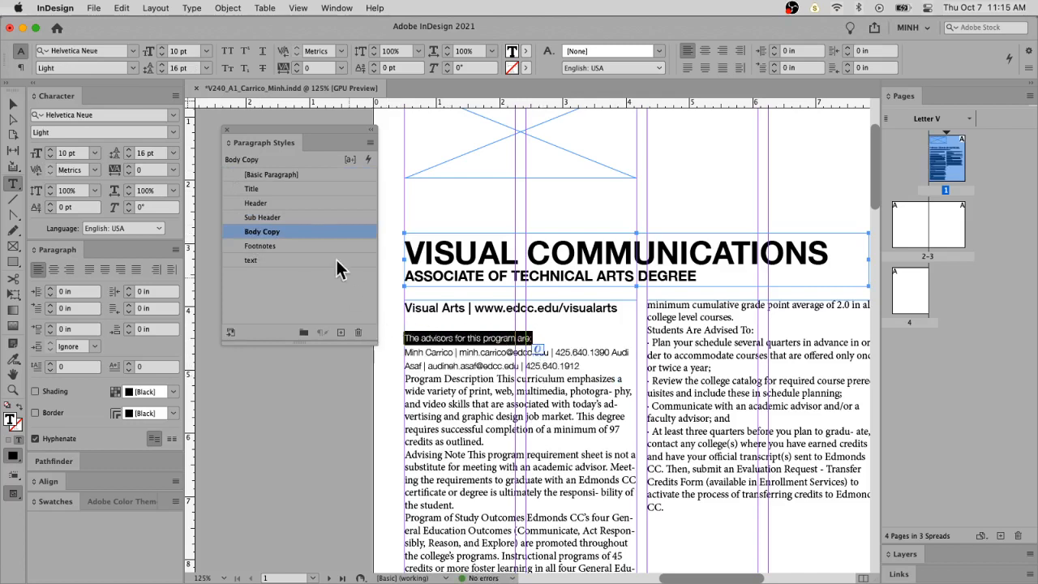
click(290, 215)
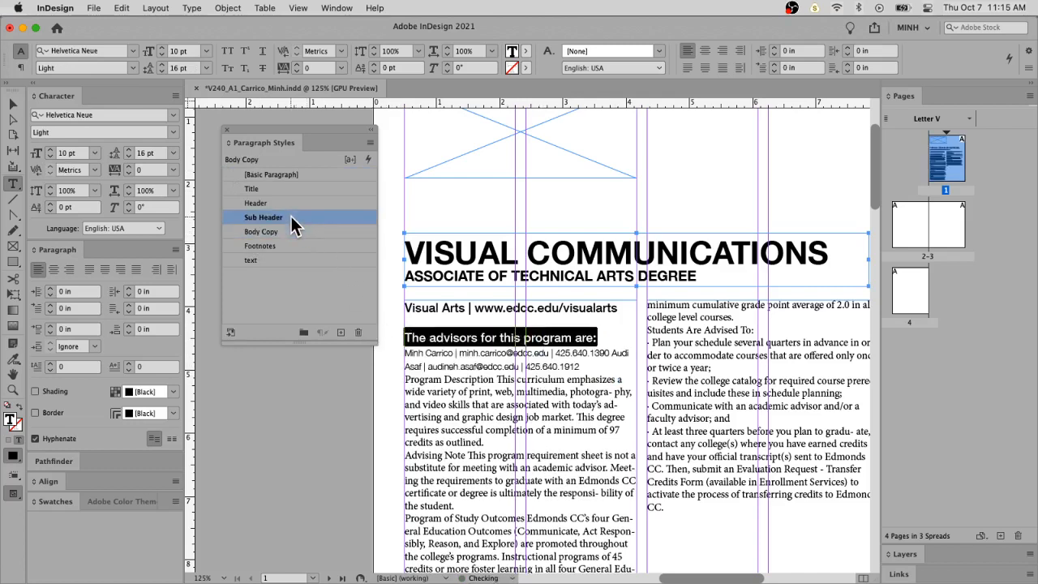
click(621, 390)
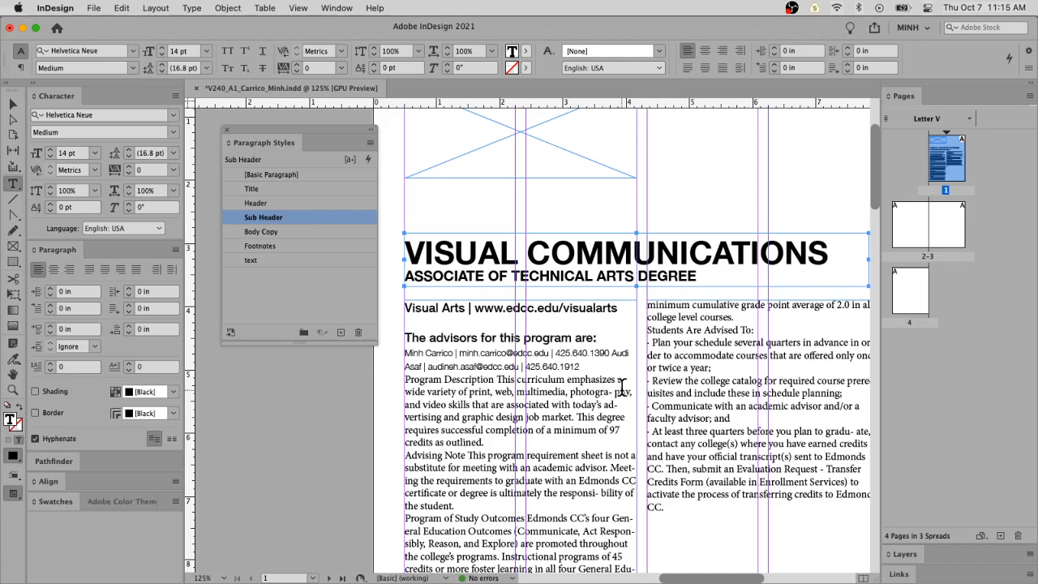
Step: Insert a blank line after the advisor contact details and another after the Program Description paragraph
click(606, 367)
key(Return)
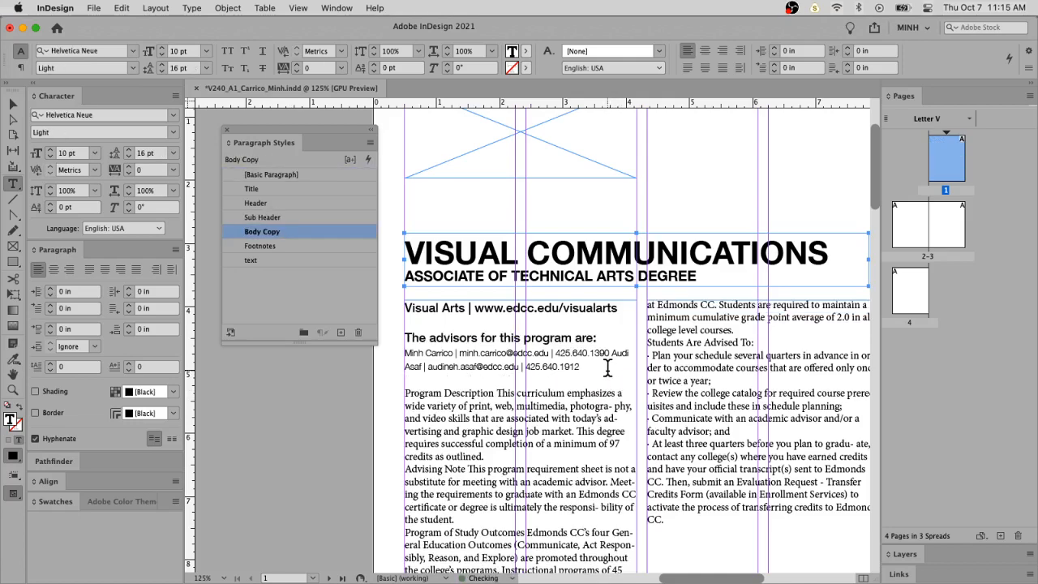
click(510, 457)
key(Return)
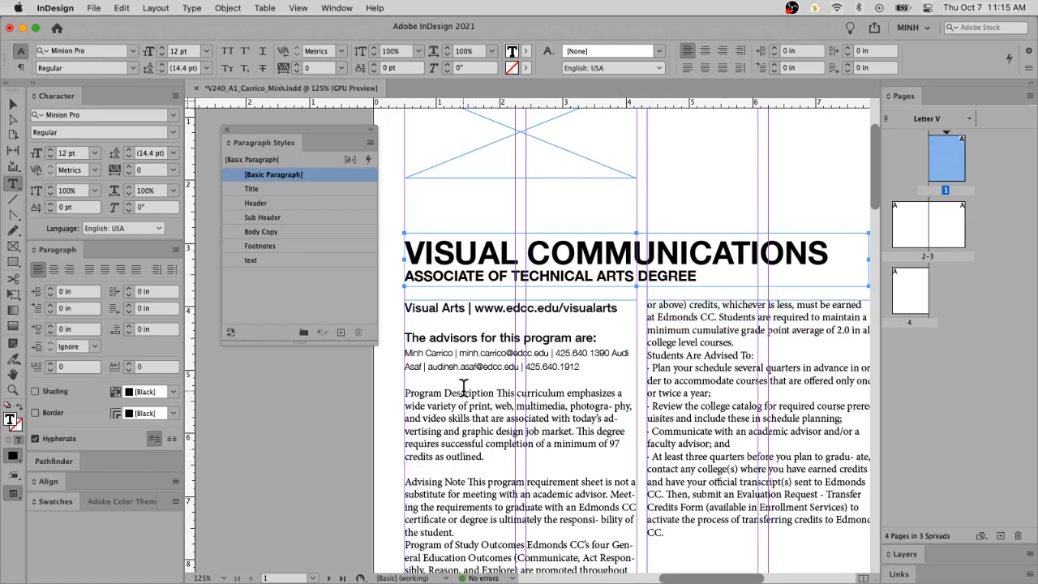
Step: Apply the Sub Header style to "Program Description" and break the line after it so the heading stands alone
drag(494, 393, 404, 393)
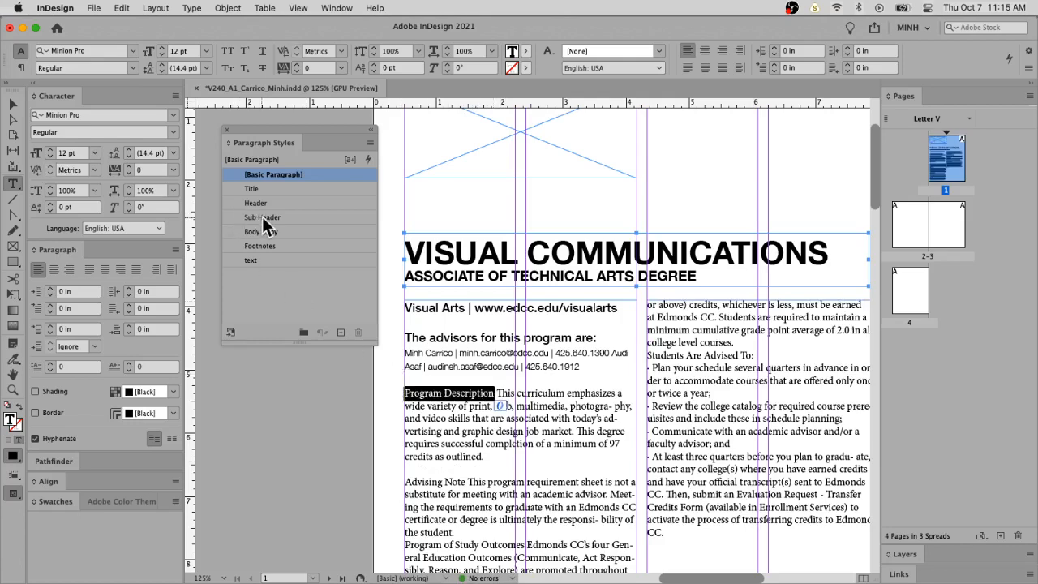
click(264, 217)
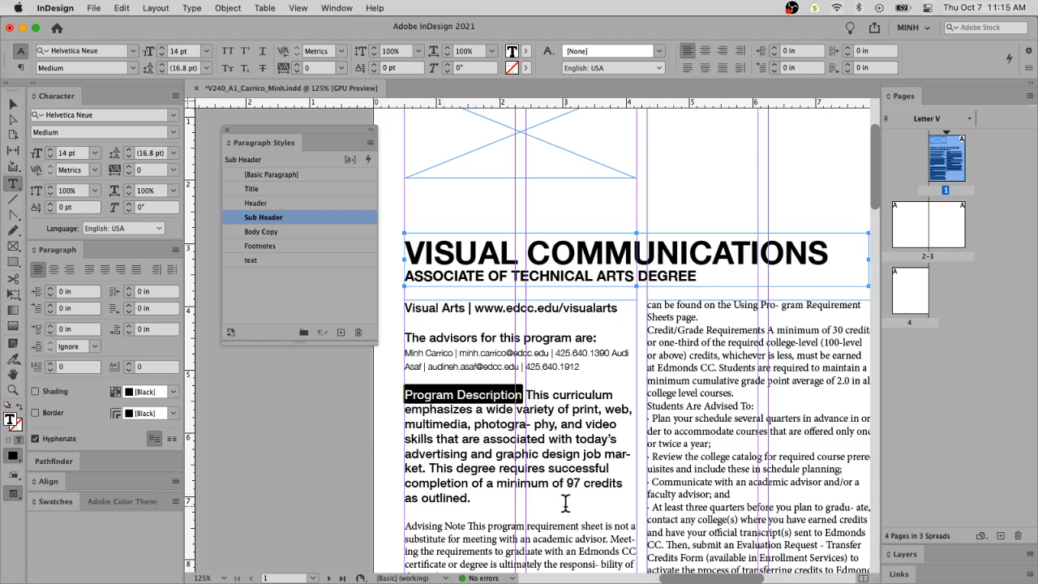
click(526, 394)
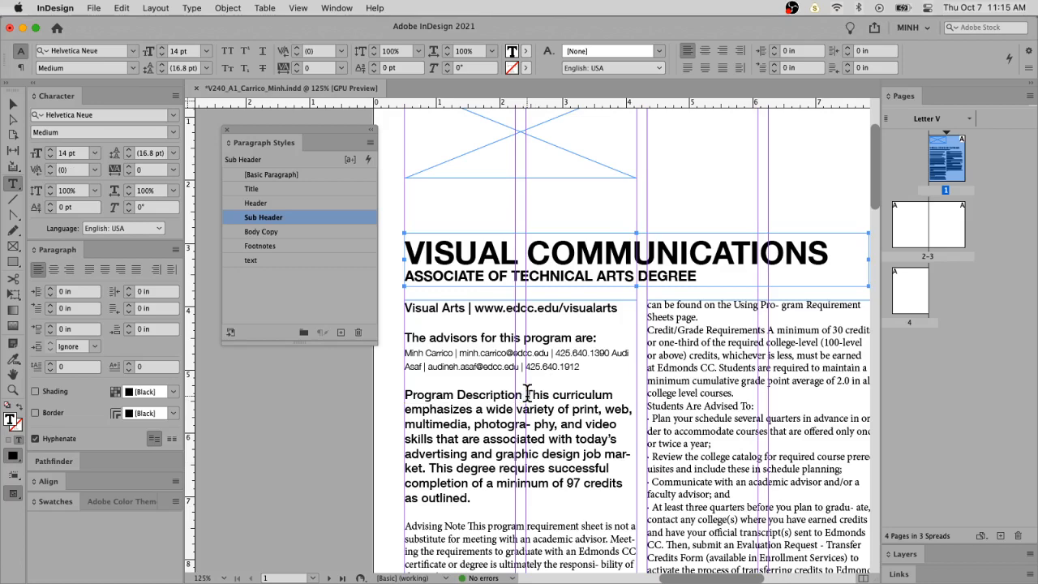
key(Return)
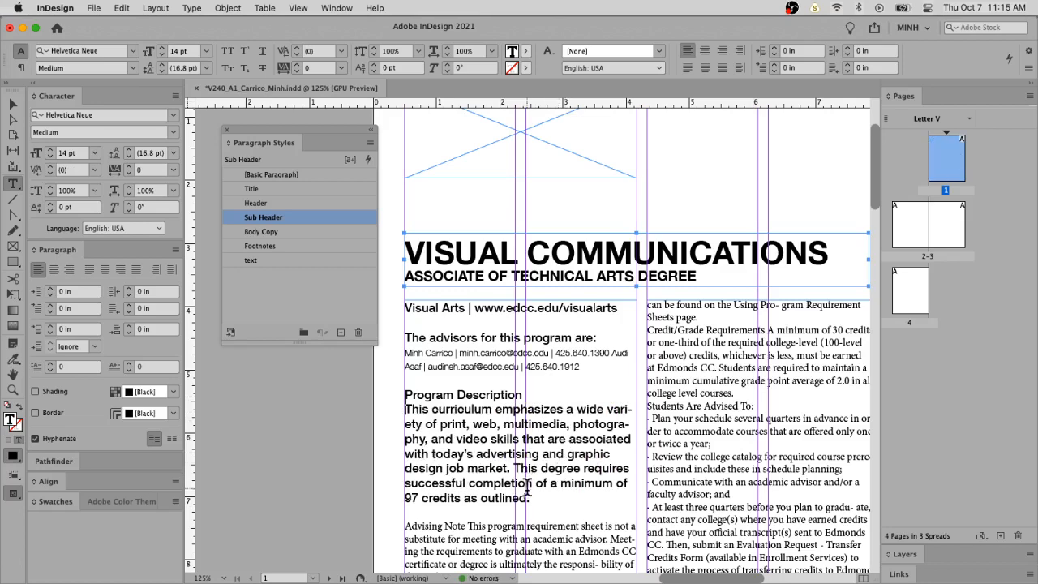
Step: Apply the Body Copy paragraph style to the "This curriculum emphasizes" text under Program Description
drag(532, 498, 381, 403)
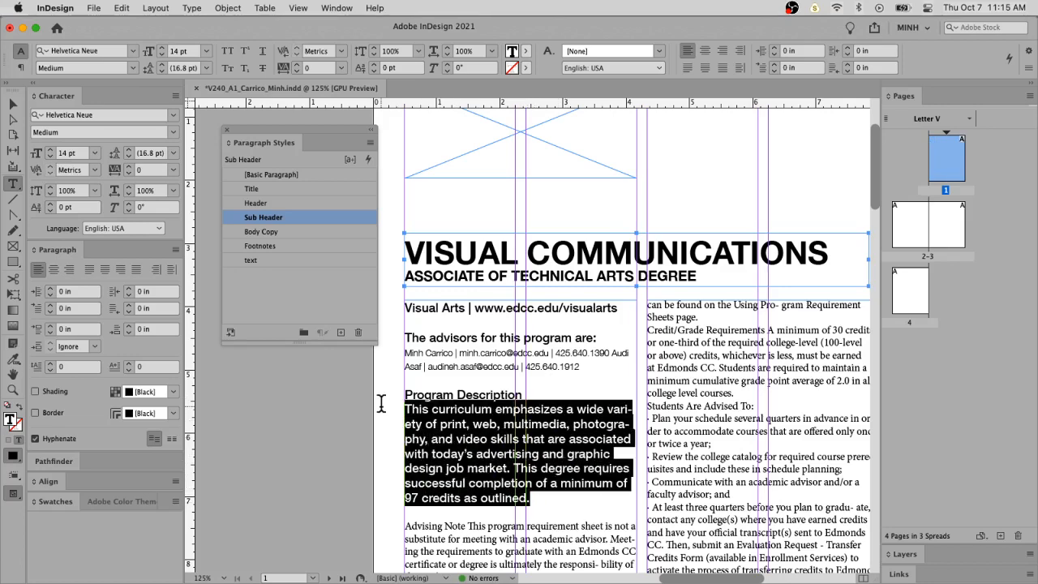
click(270, 234)
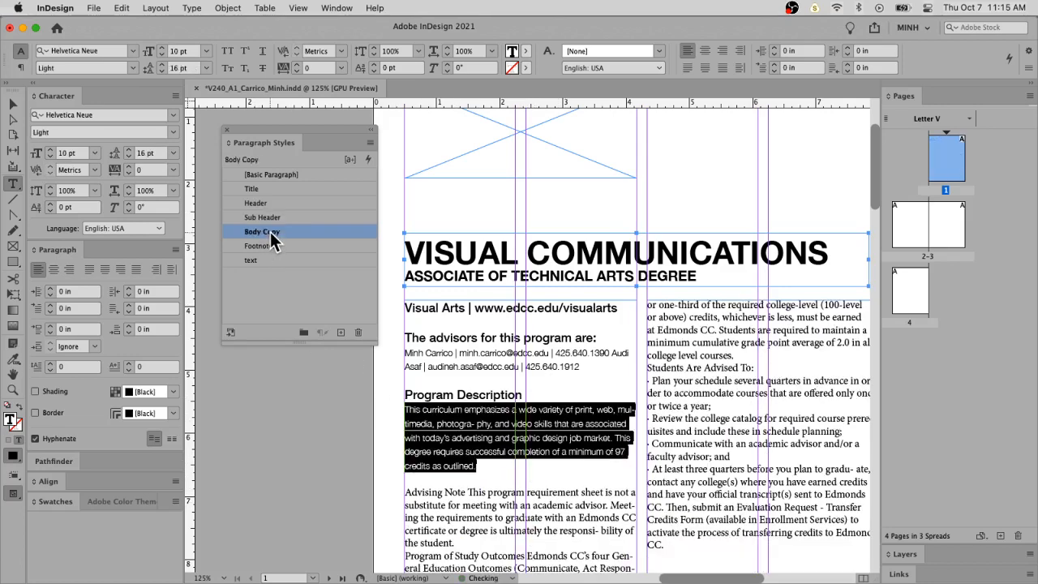
click(560, 434)
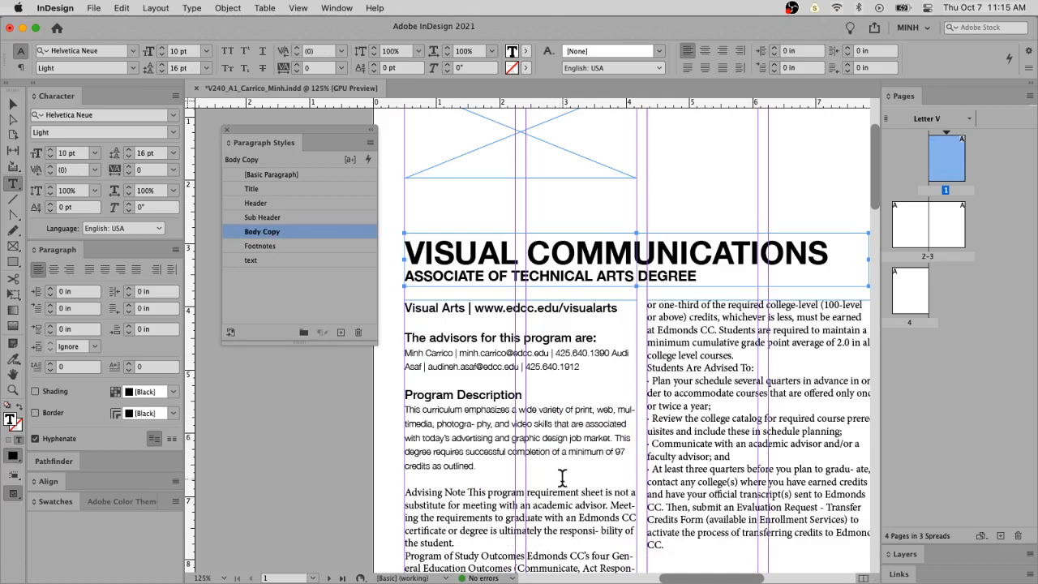
scroll(560, 476, down, 4)
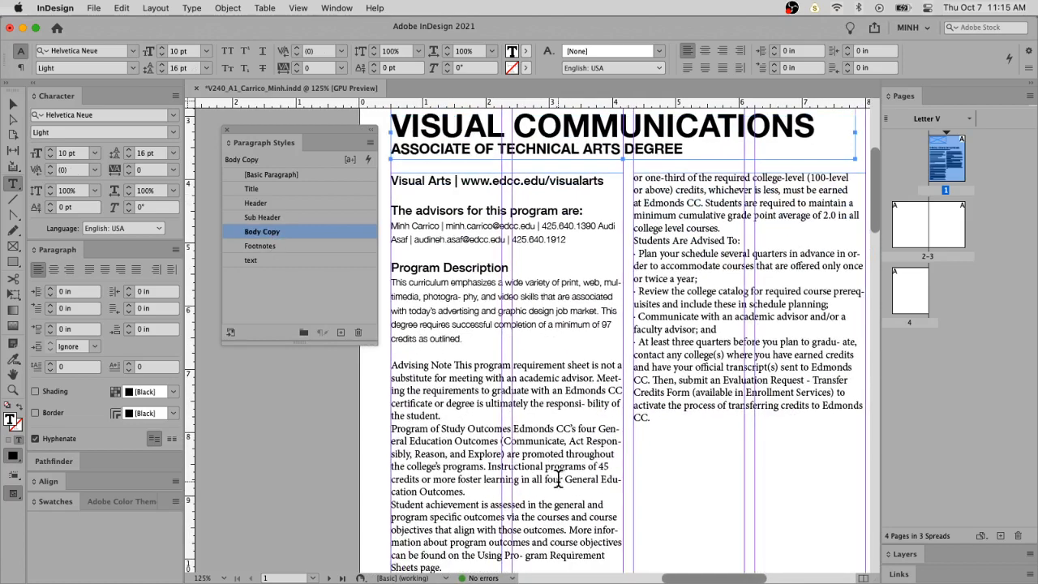
click(459, 365)
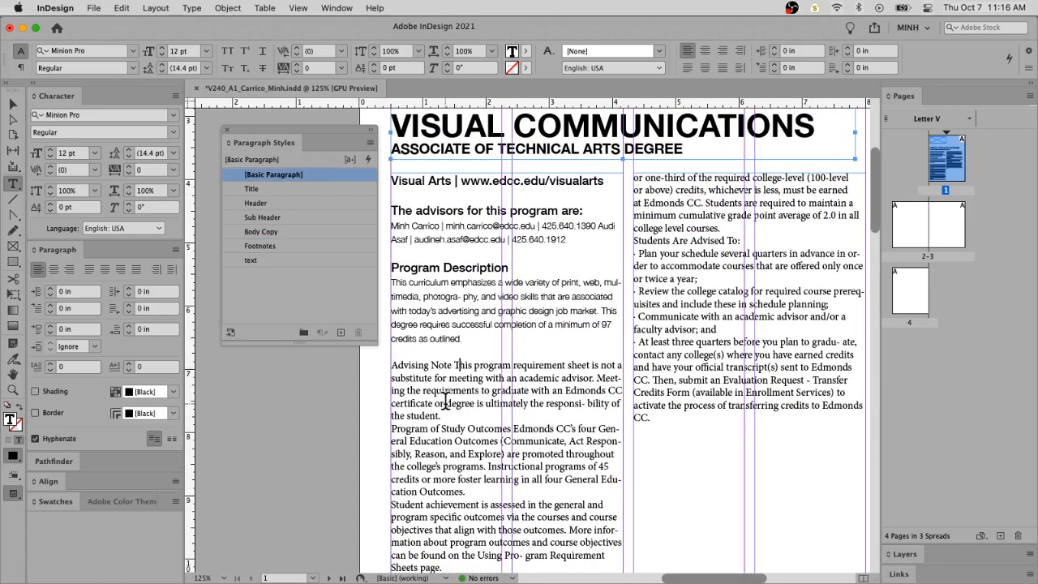
key(Return)
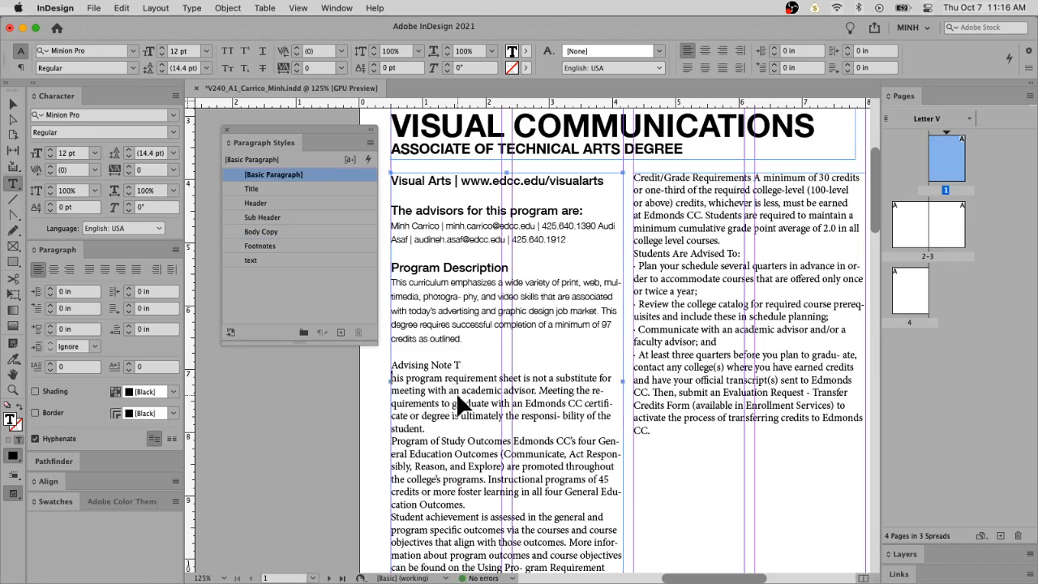
key(super+z)
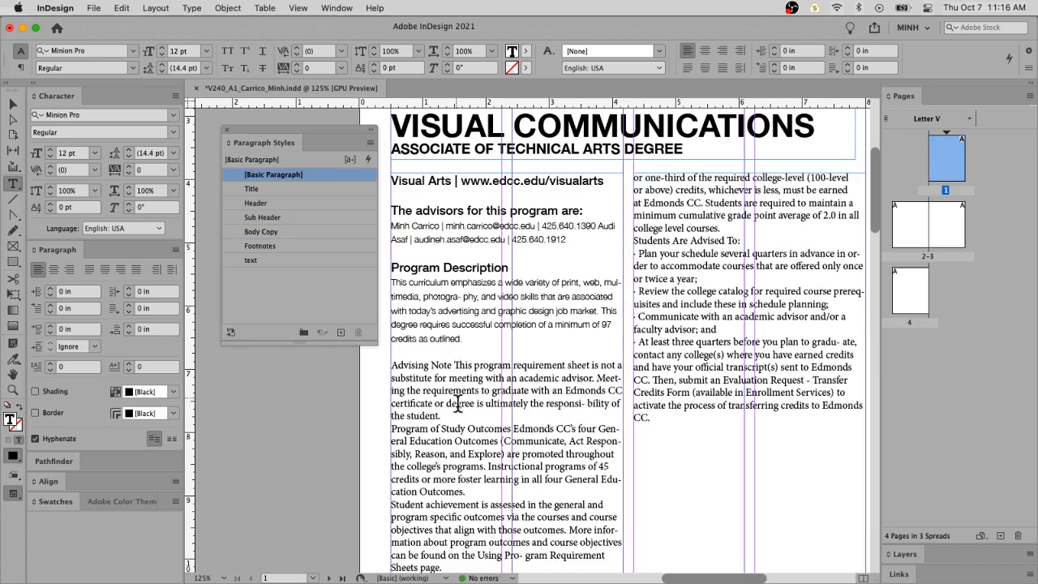
Step: Apply the Footnotes paragraph style to the whole Advising Note paragraph and insert a blank line after it
drag(446, 417, 361, 365)
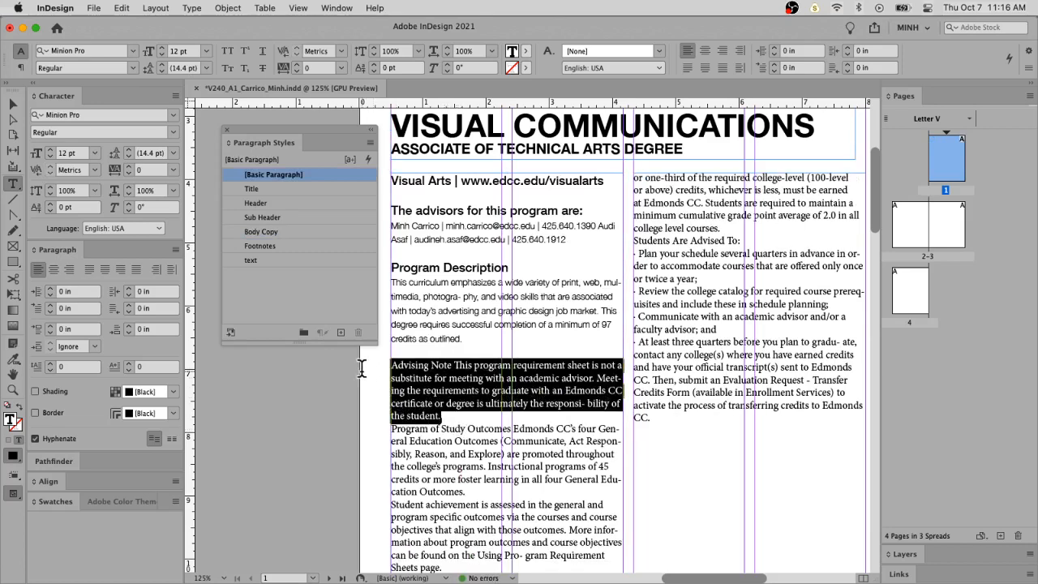
click(288, 248)
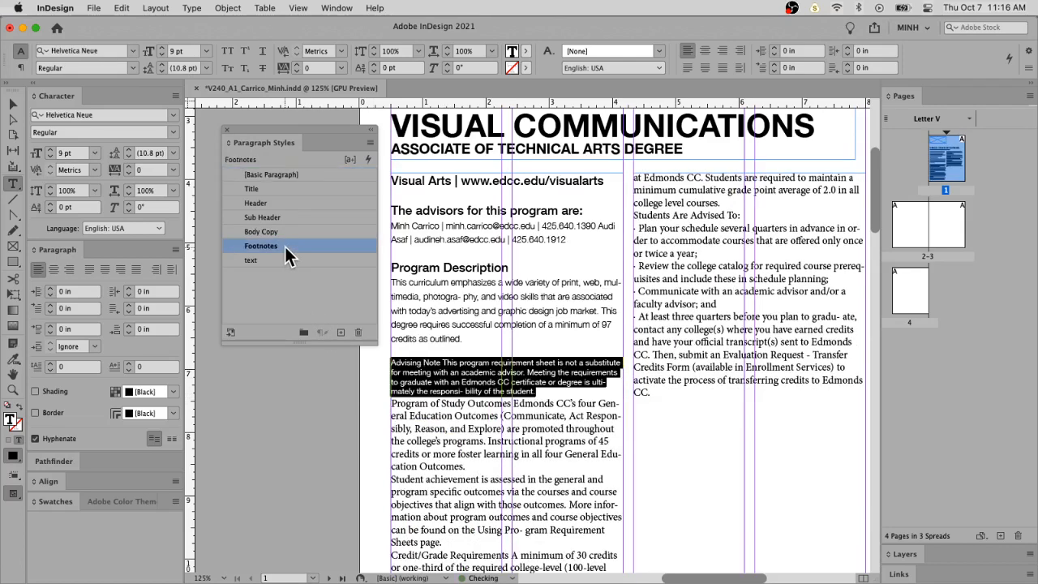
click(566, 397)
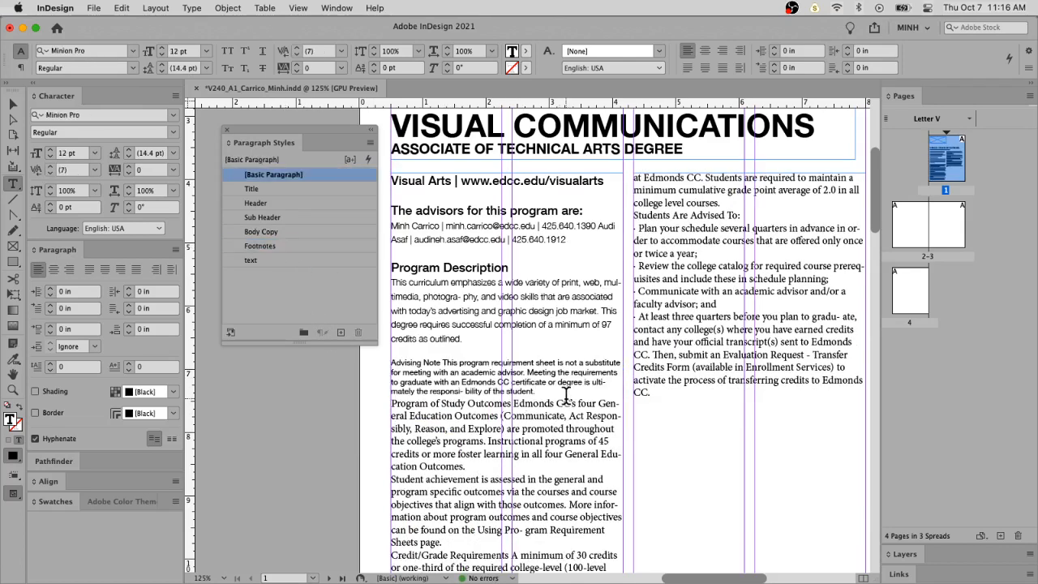
key(Up)
key(Return)
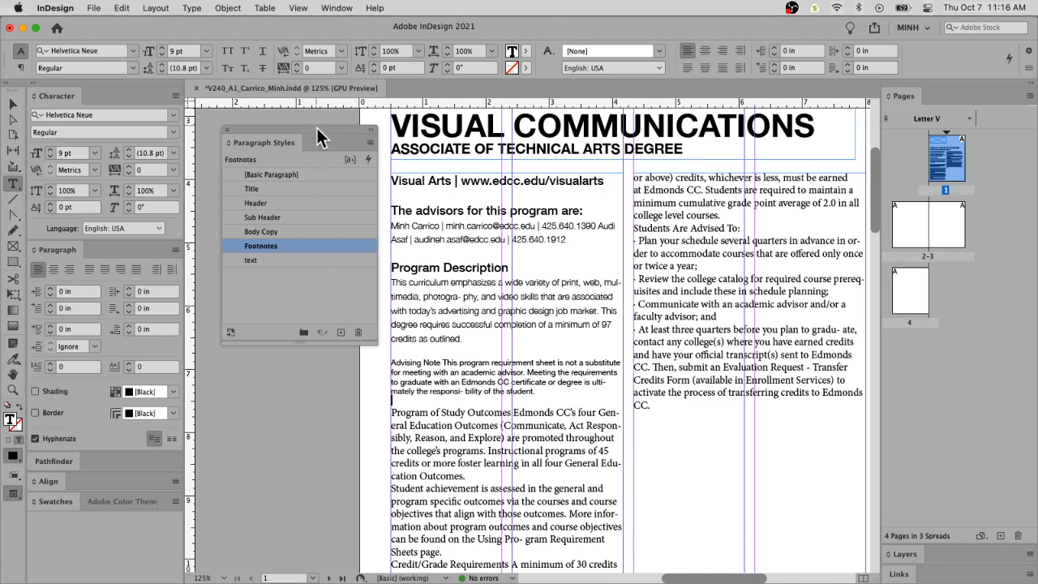
drag(317, 126, 286, 118)
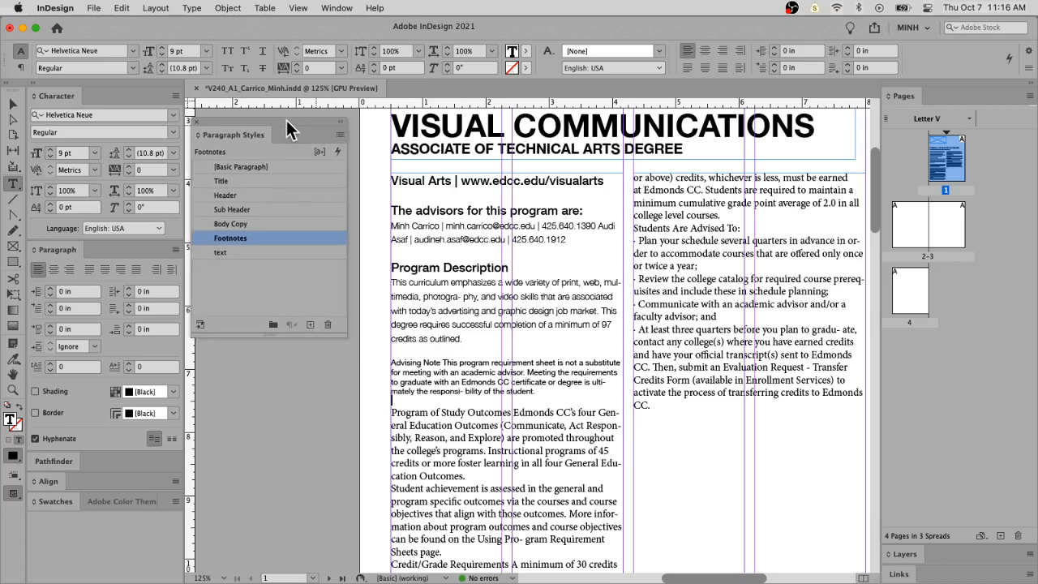
triple_click(468, 336)
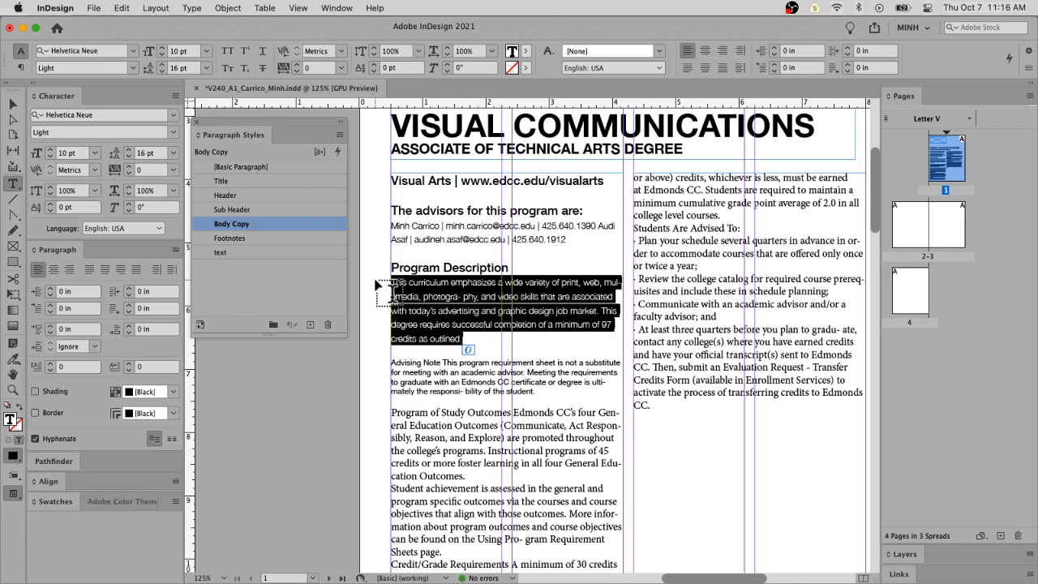
double_click(242, 224)
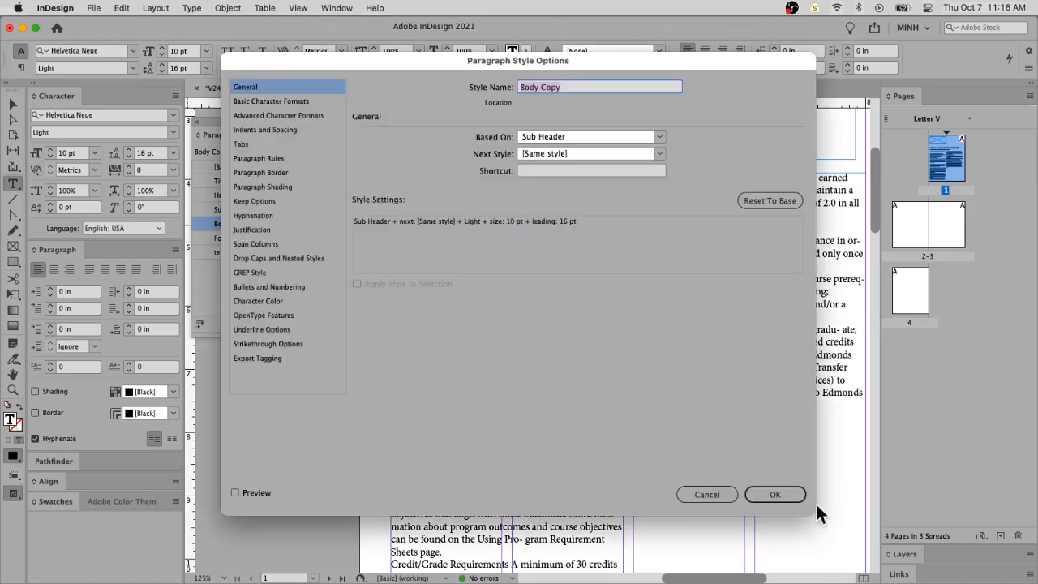
click(702, 494)
click(577, 362)
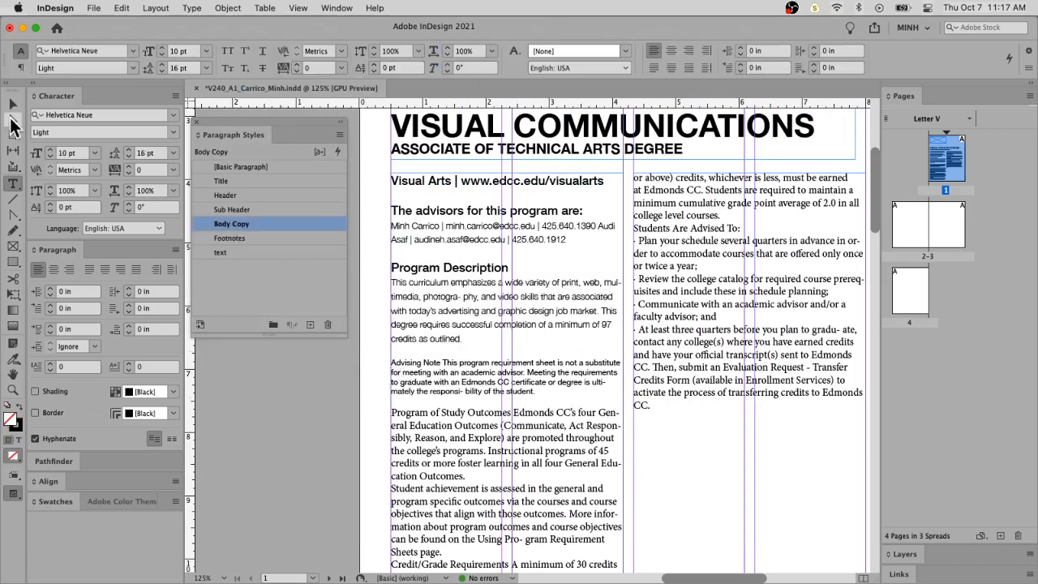
Step: Edit the Body Copy paragraph style with nothing selected, setting its leading to 14 pt
click(14, 104)
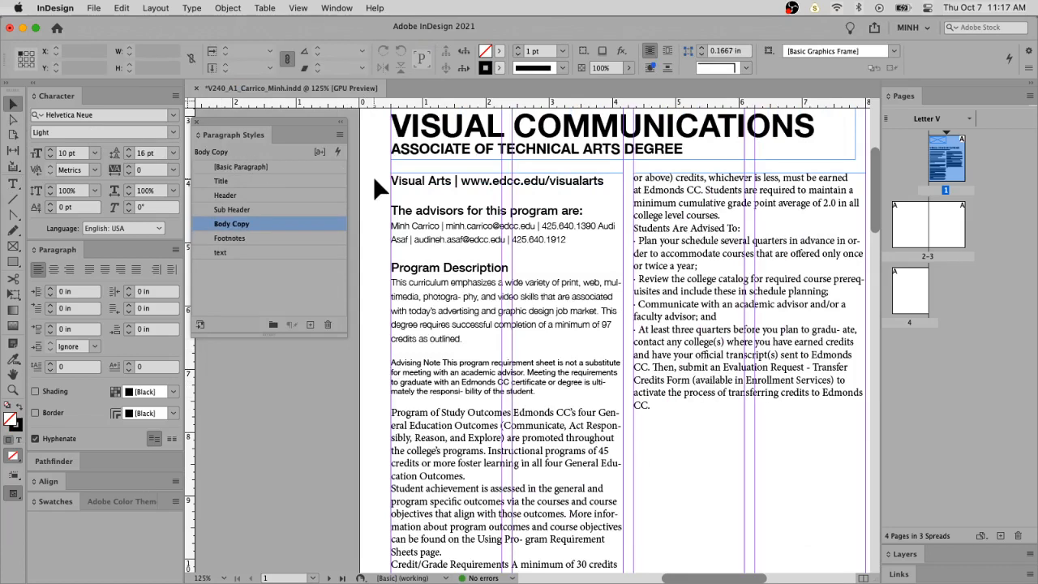
double_click(256, 224)
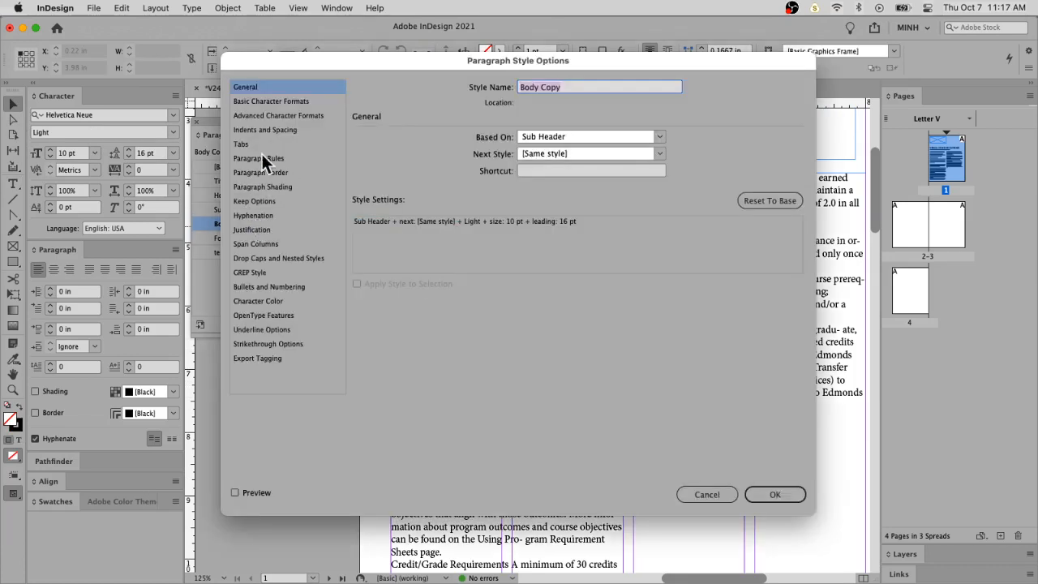
click(275, 100)
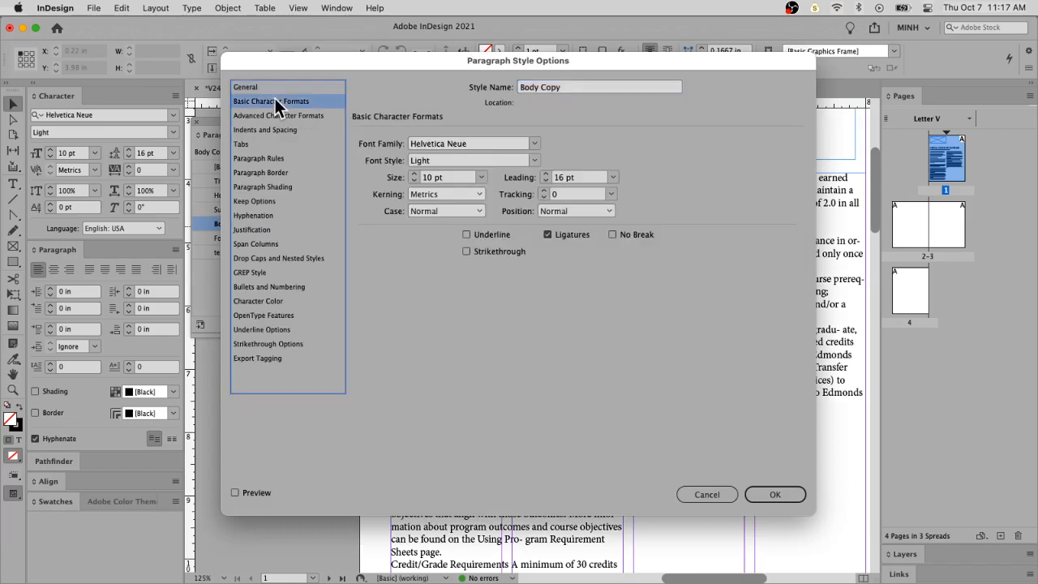
click(582, 177)
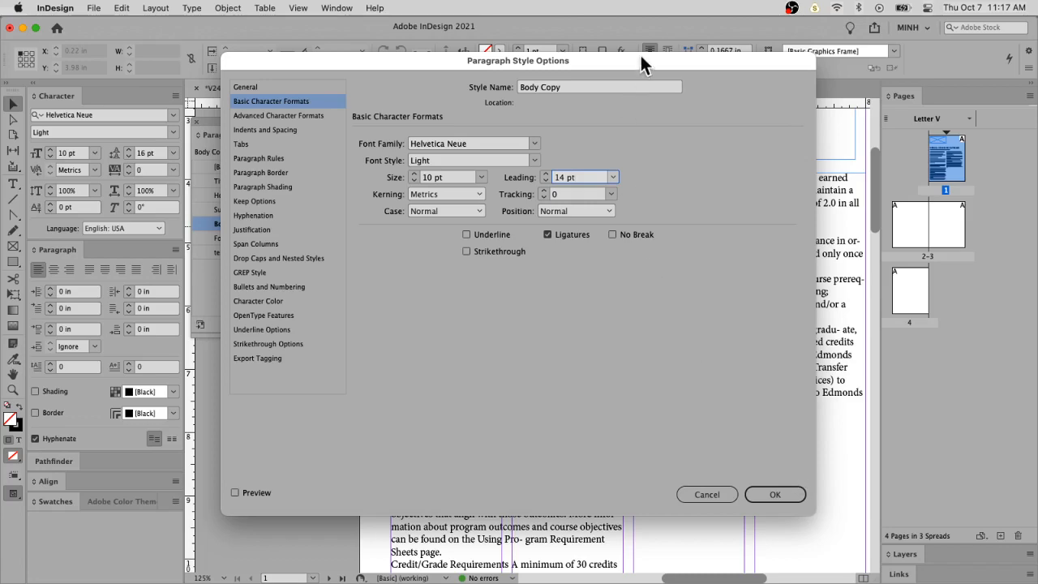
drag(641, 57, 271, 121)
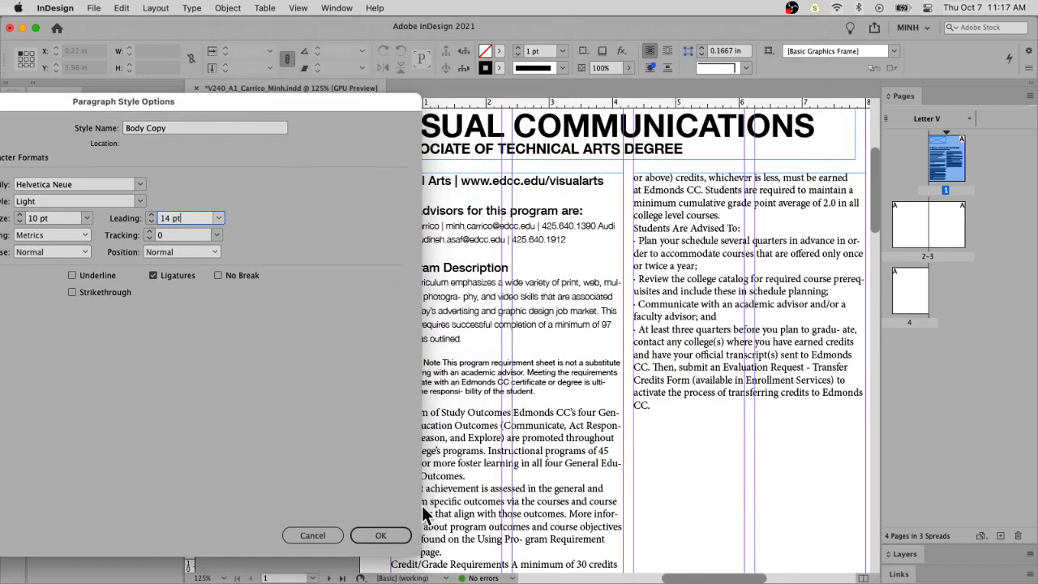
click(392, 536)
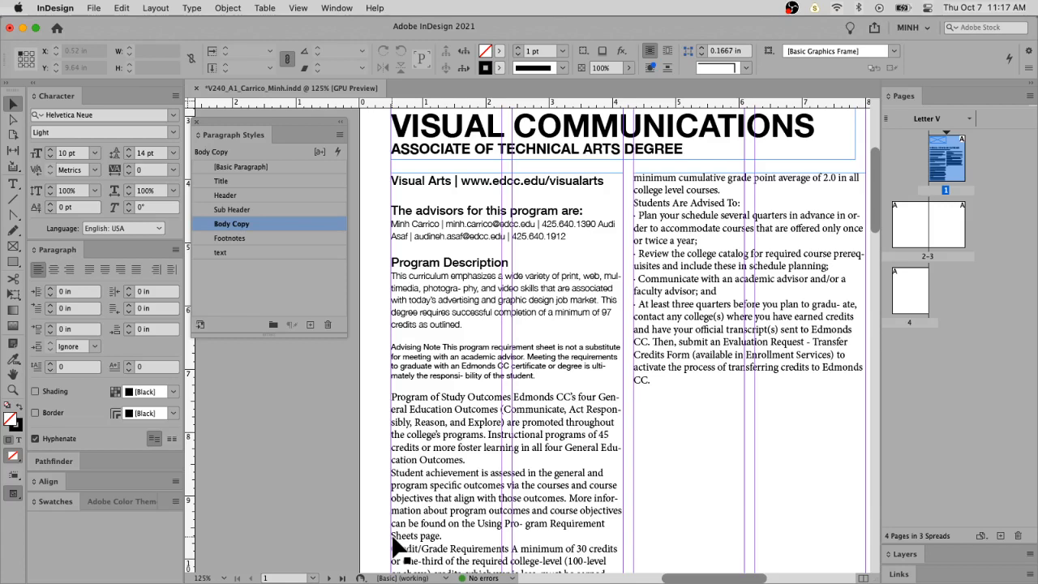
Step: Check the paragraph styles and leading used in the Program Description text and the Advising Note paragraph
double_click(466, 323)
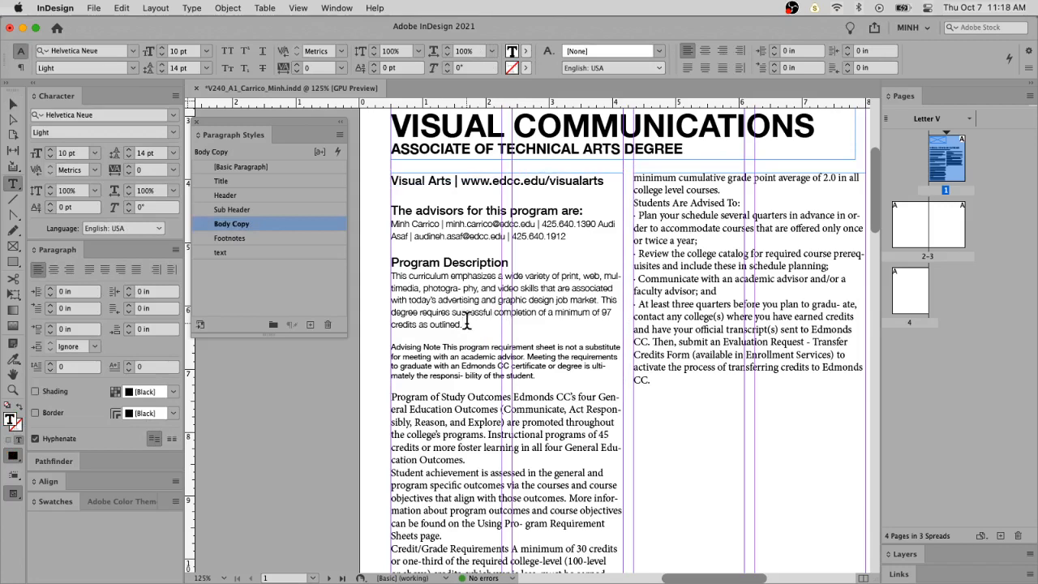
click(518, 378)
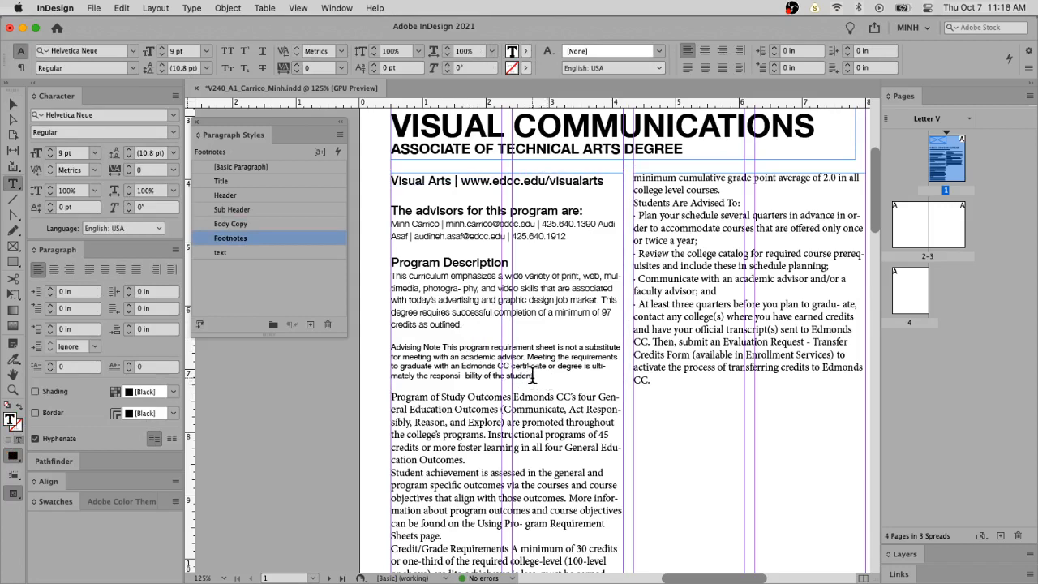
Step: Set only the words "Advising Note" at the start of the advising paragraph to the Bold font style
drag(533, 374, 382, 336)
key(super+equal)
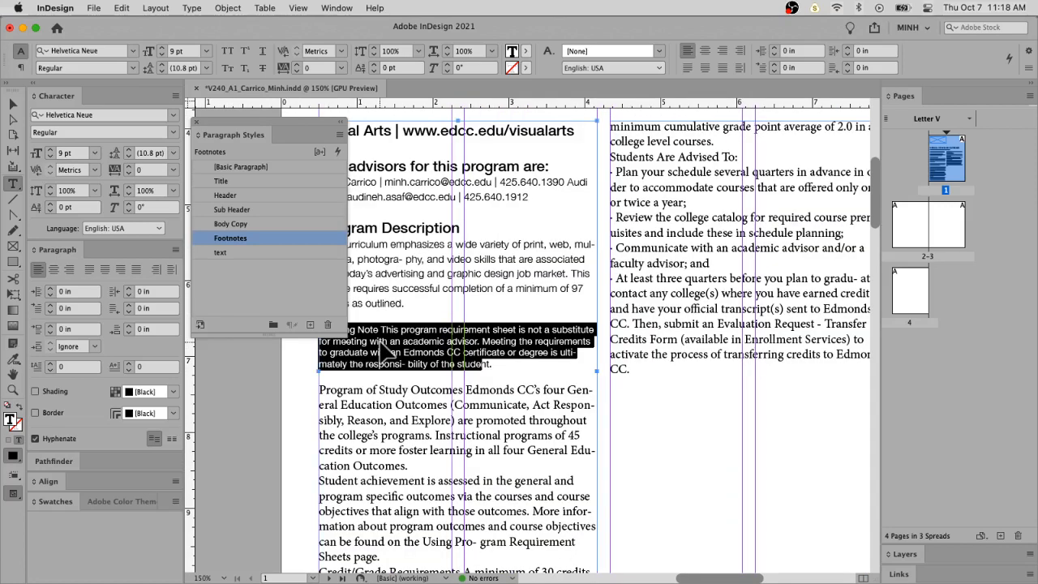
key(super+equal)
click(398, 292)
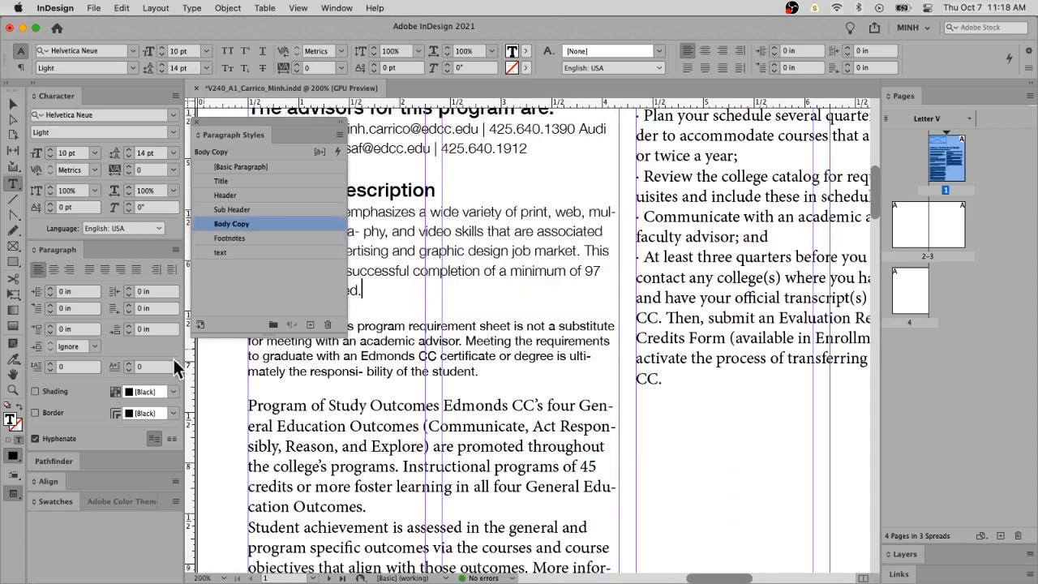
click(229, 379)
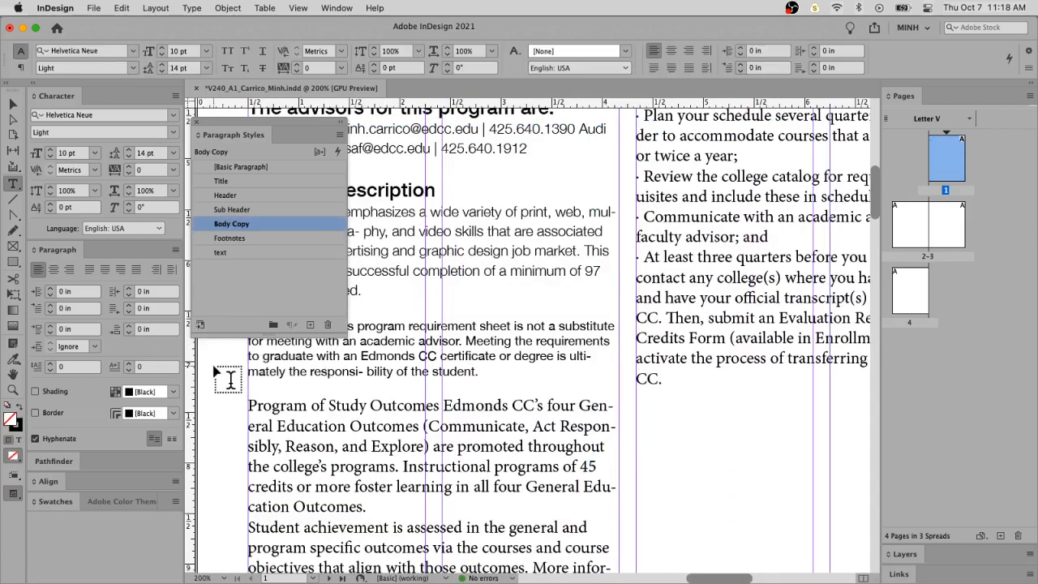
drag(214, 371, 380, 398)
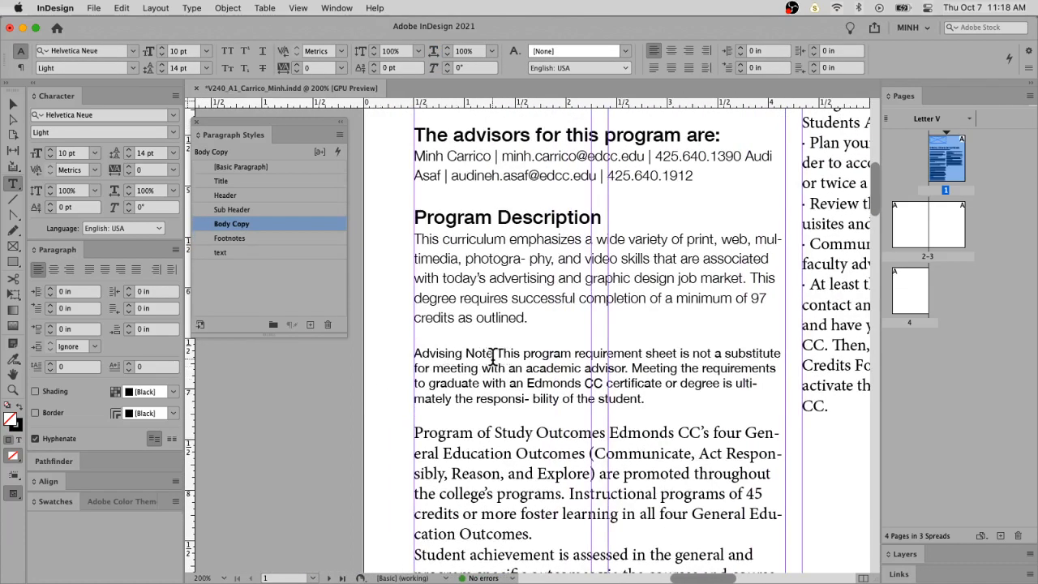
drag(492, 354, 411, 359)
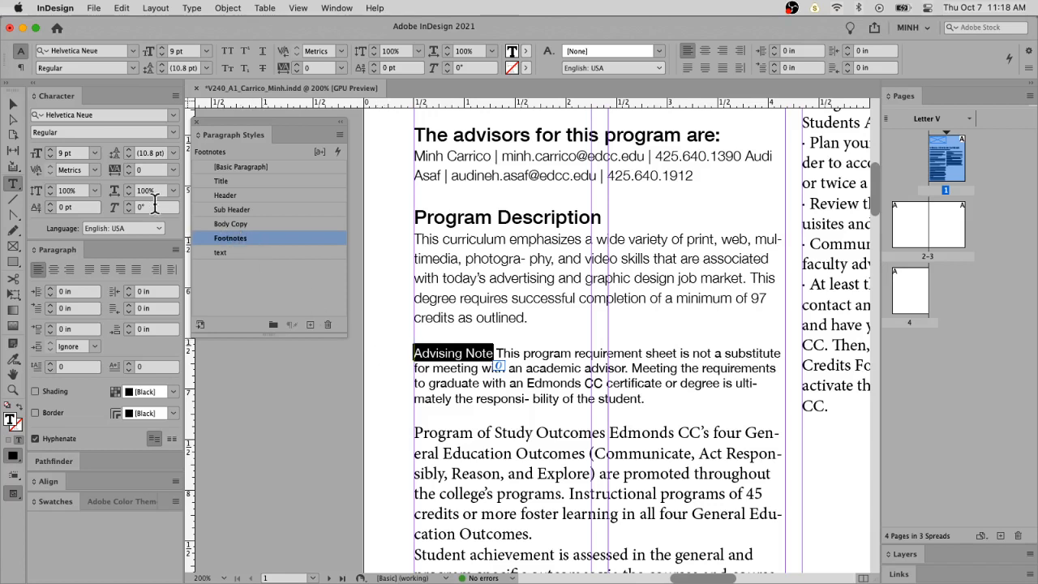
click(173, 132)
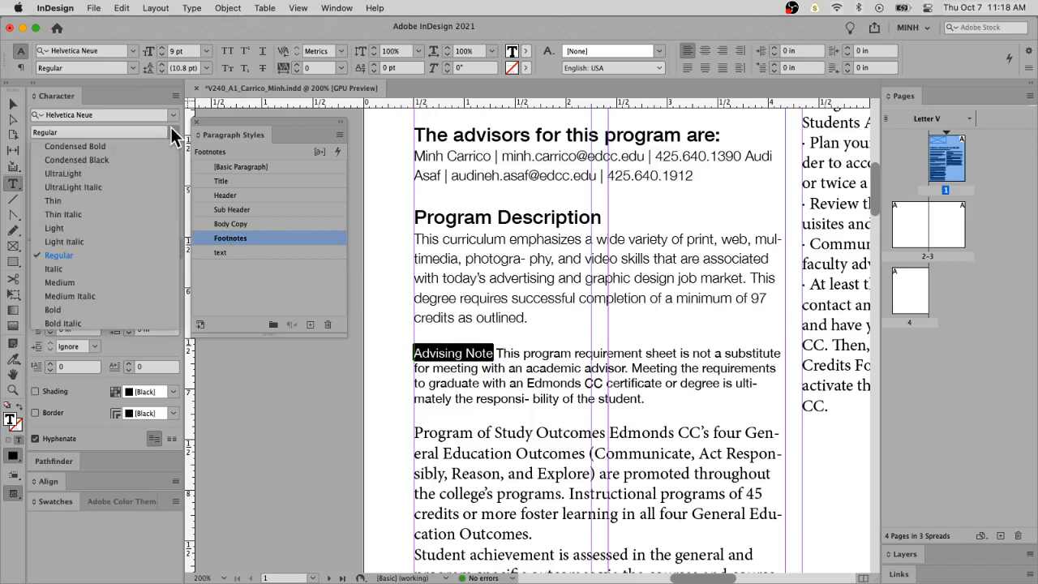
click(167, 309)
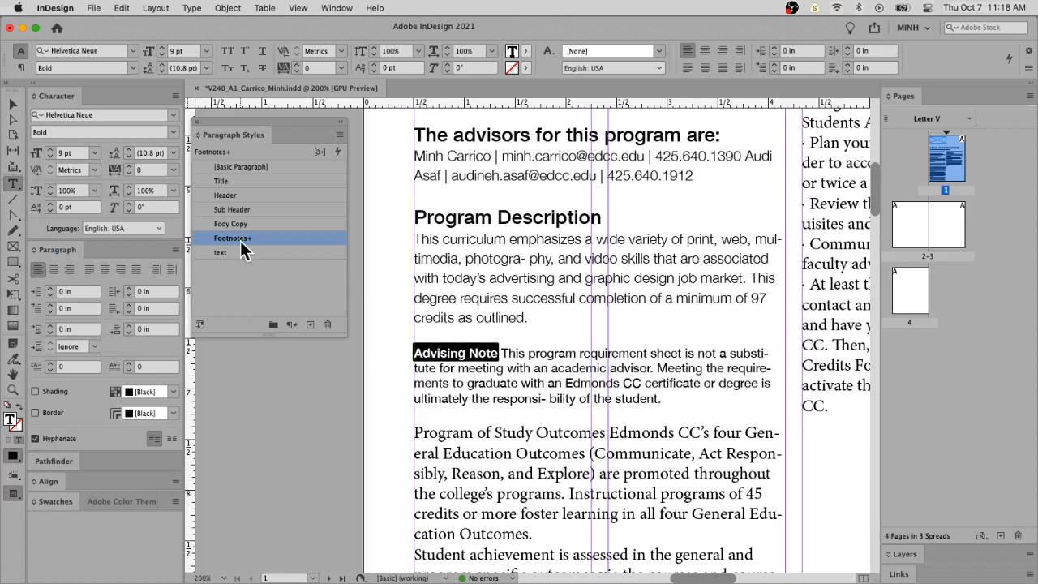
Step: Compare the Footnotes style status of the bold "Advising Note" words with that of the regular text in the same paragraph
mouse_move(247, 248)
click(500, 353)
drag(553, 352, 600, 397)
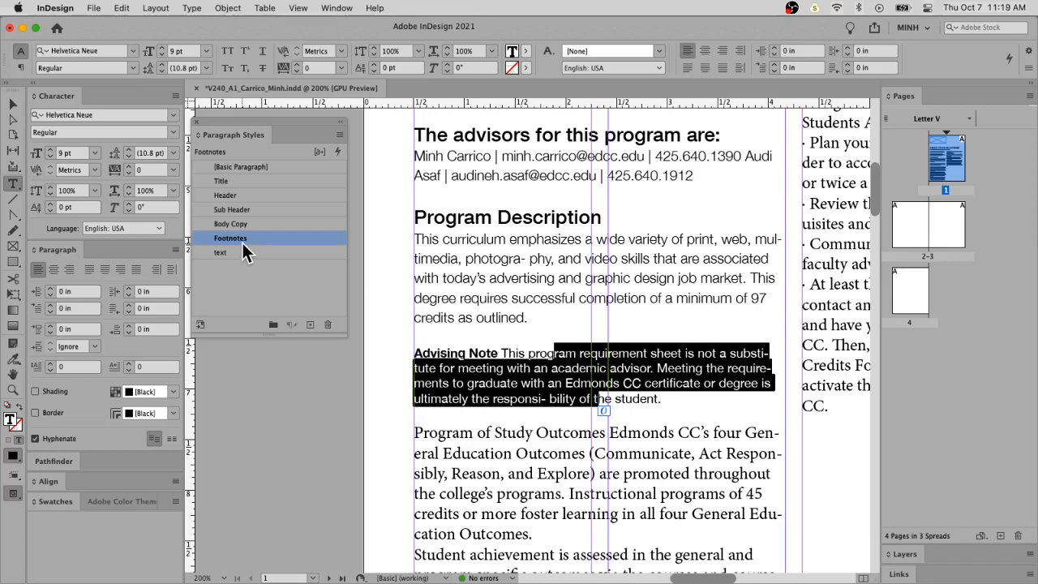
click(508, 342)
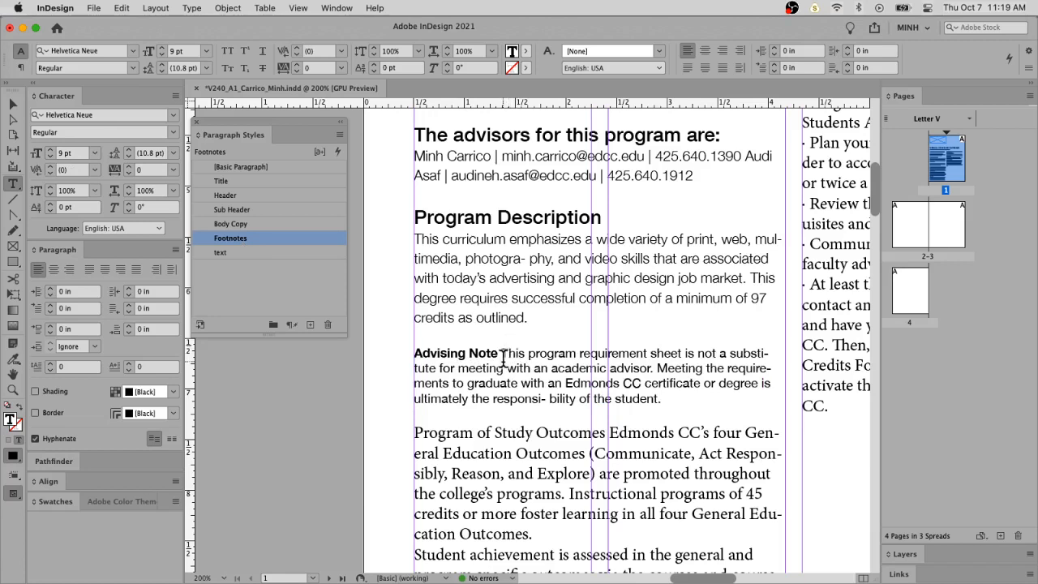
drag(500, 350, 414, 345)
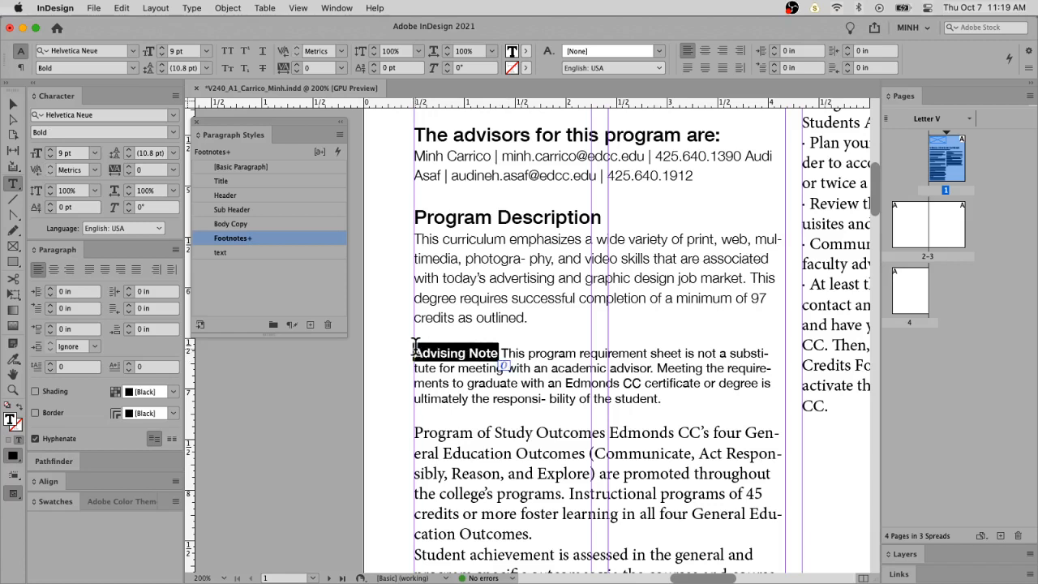